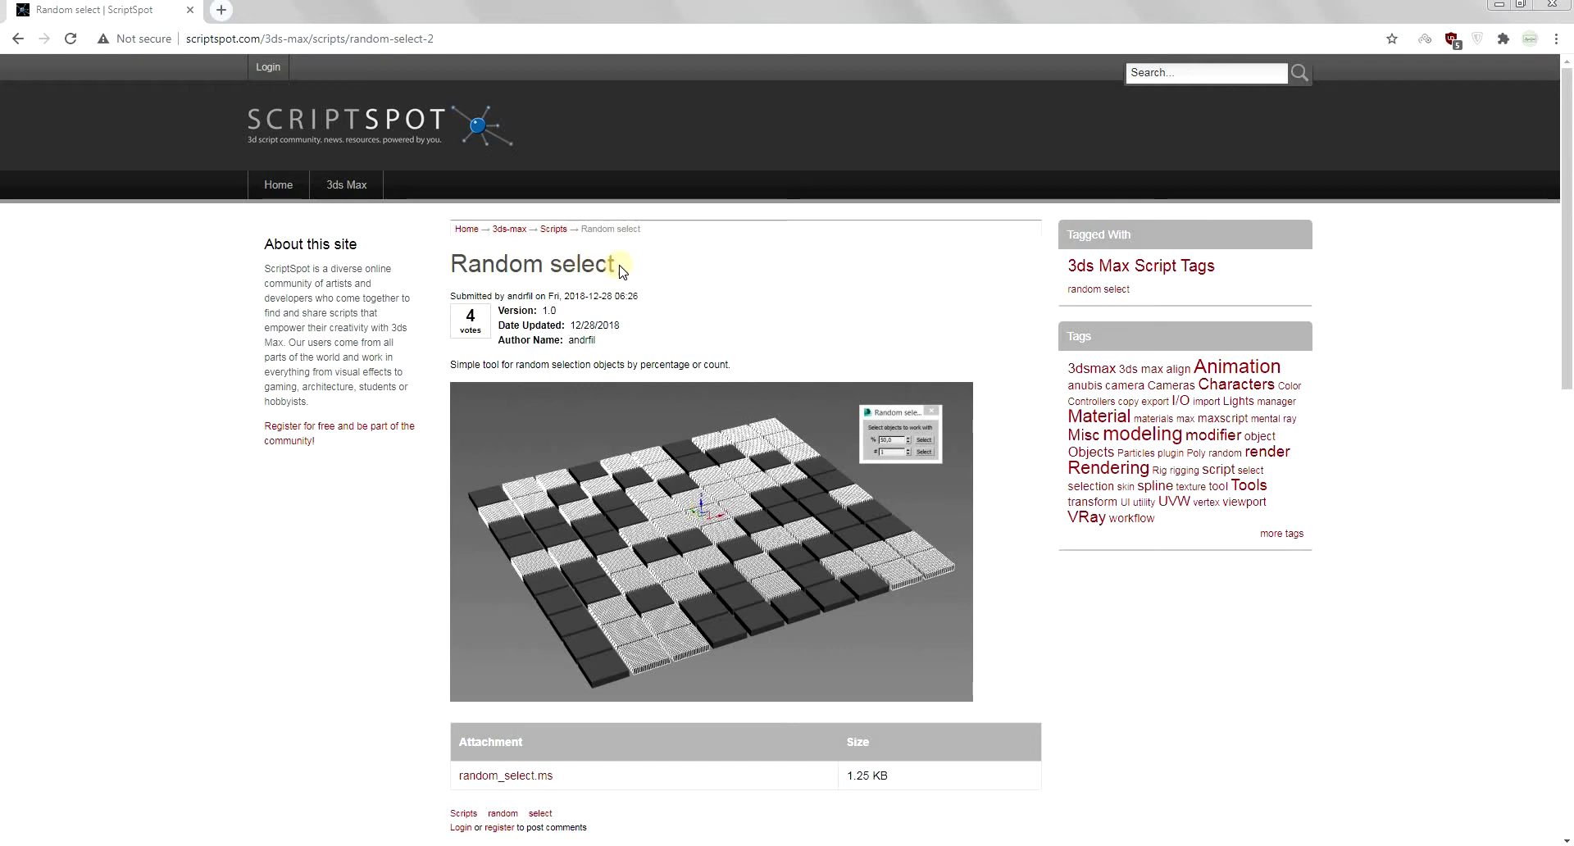
Step: Review the Random select script page on ScriptSpot
scroll(1456, 299, down, 1)
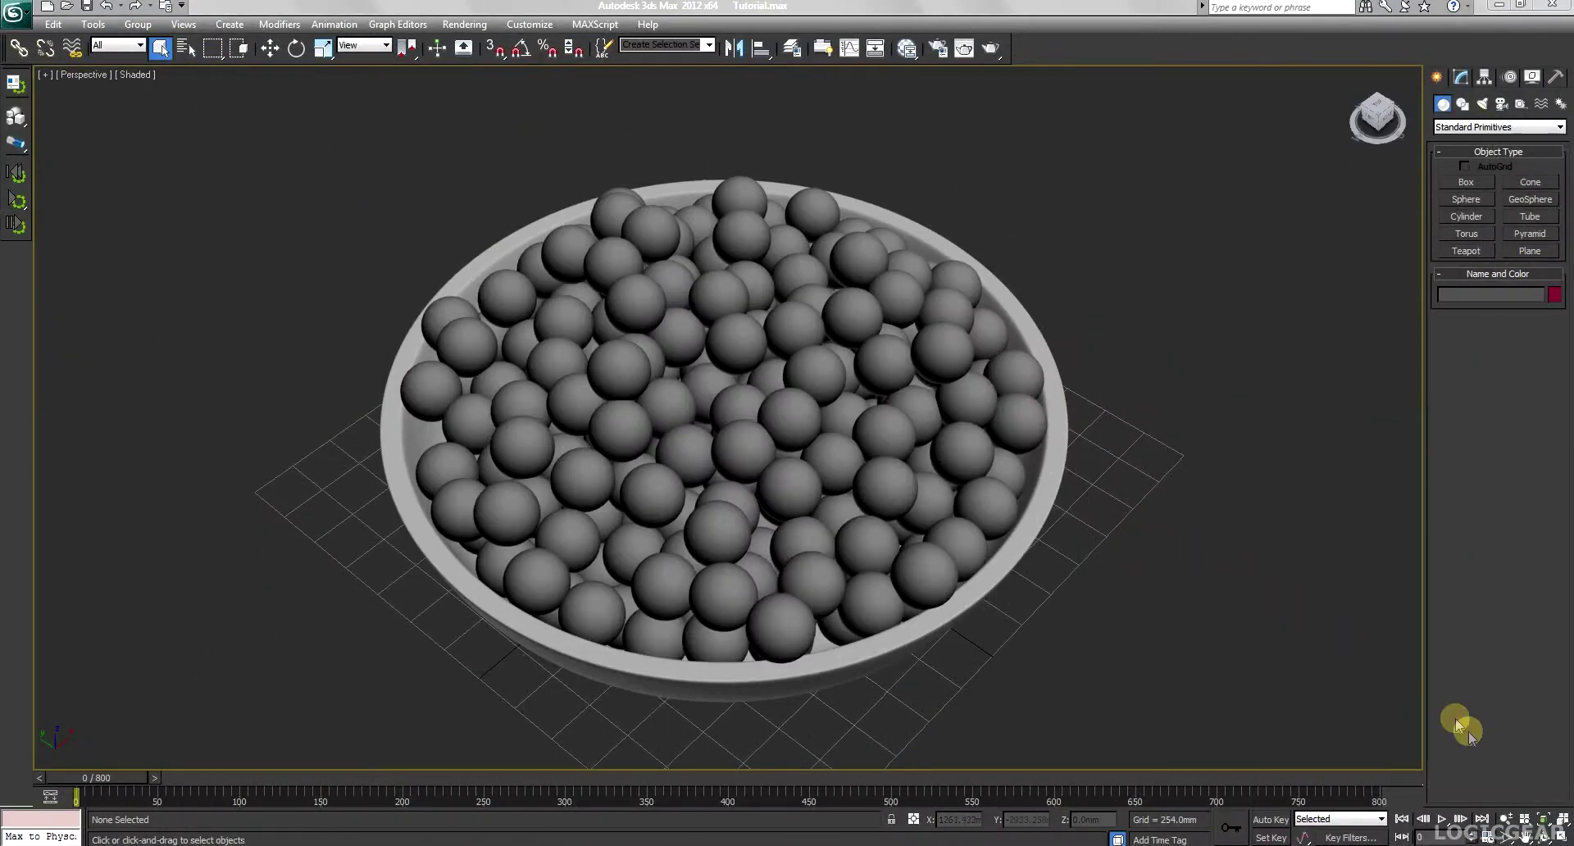
Step: Examine the bowl of grey spheres and the ten coloured materials prepared in the Slate Material Editor
click(1543, 836)
drag(833, 383, 804, 446)
right_click(805, 446)
click(634, 363)
click(537, 437)
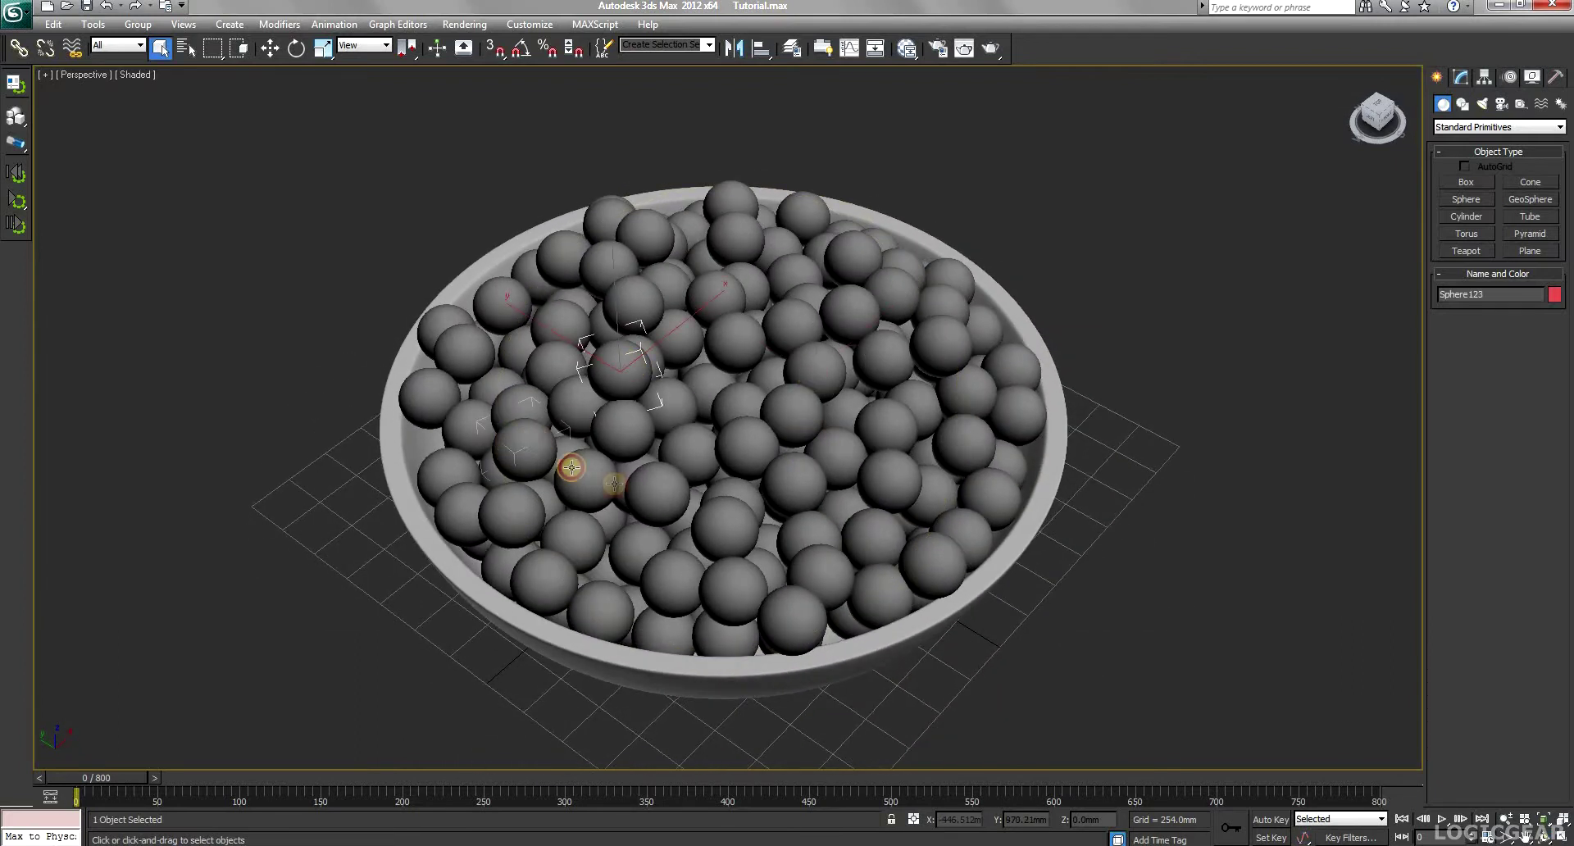
click(355, 347)
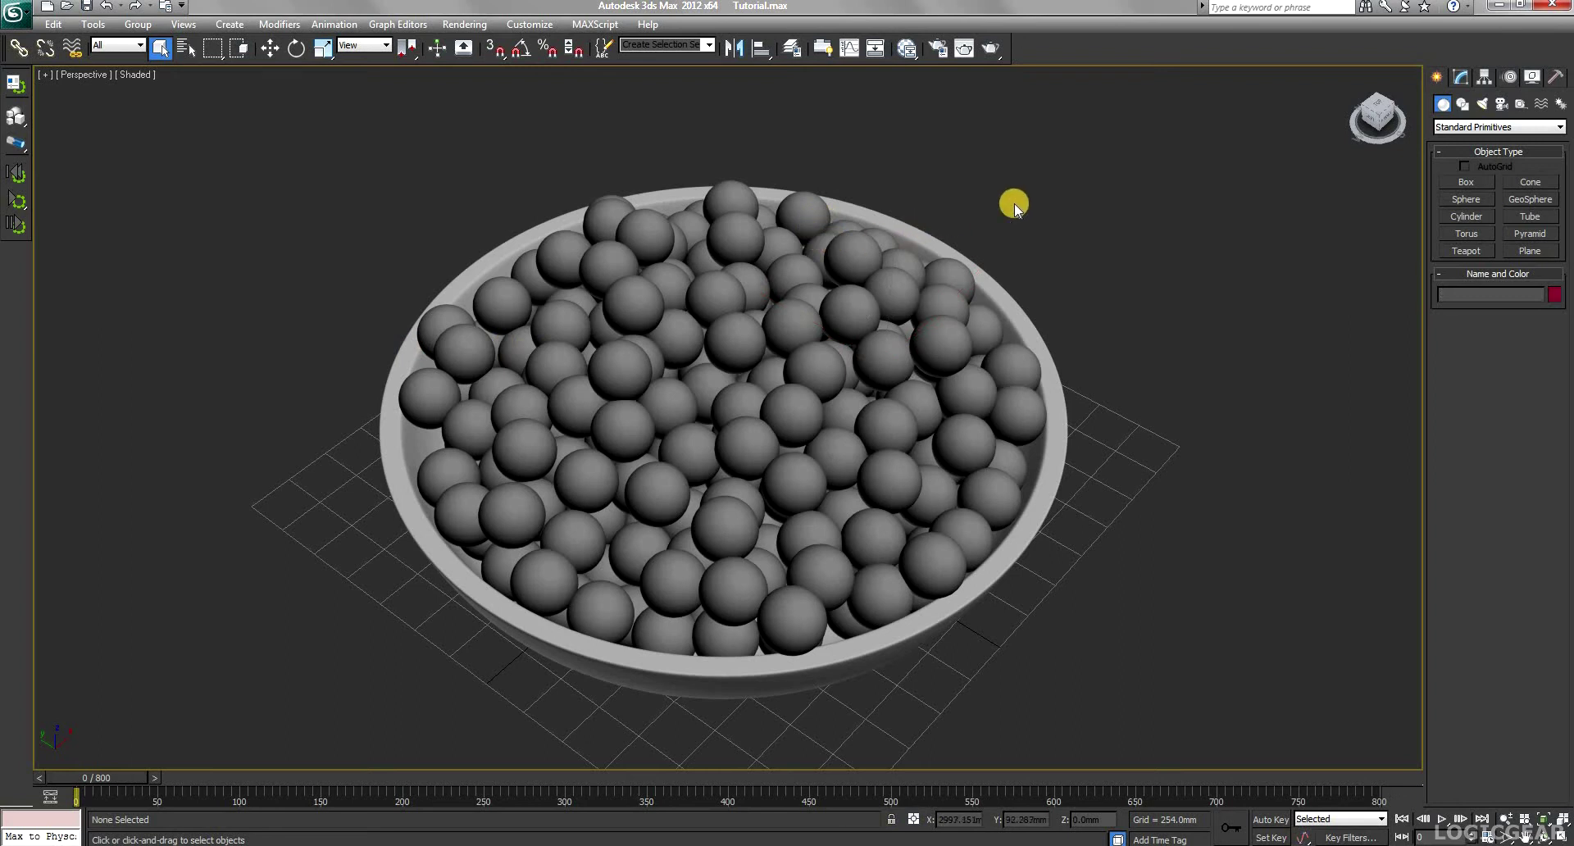
middle_drag(1014, 203, 1002, 204)
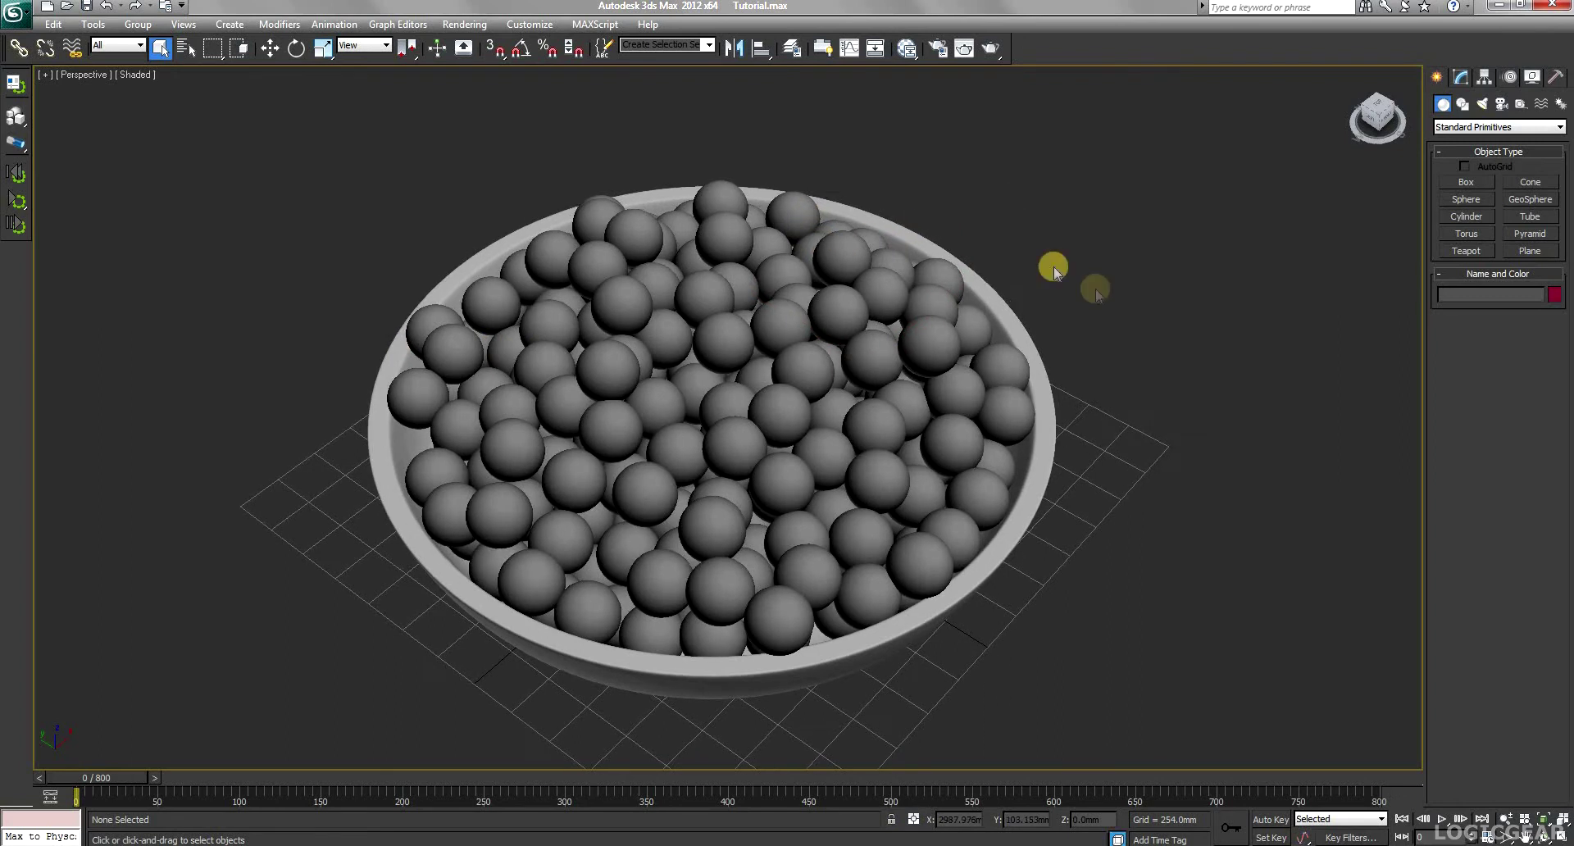
click(908, 48)
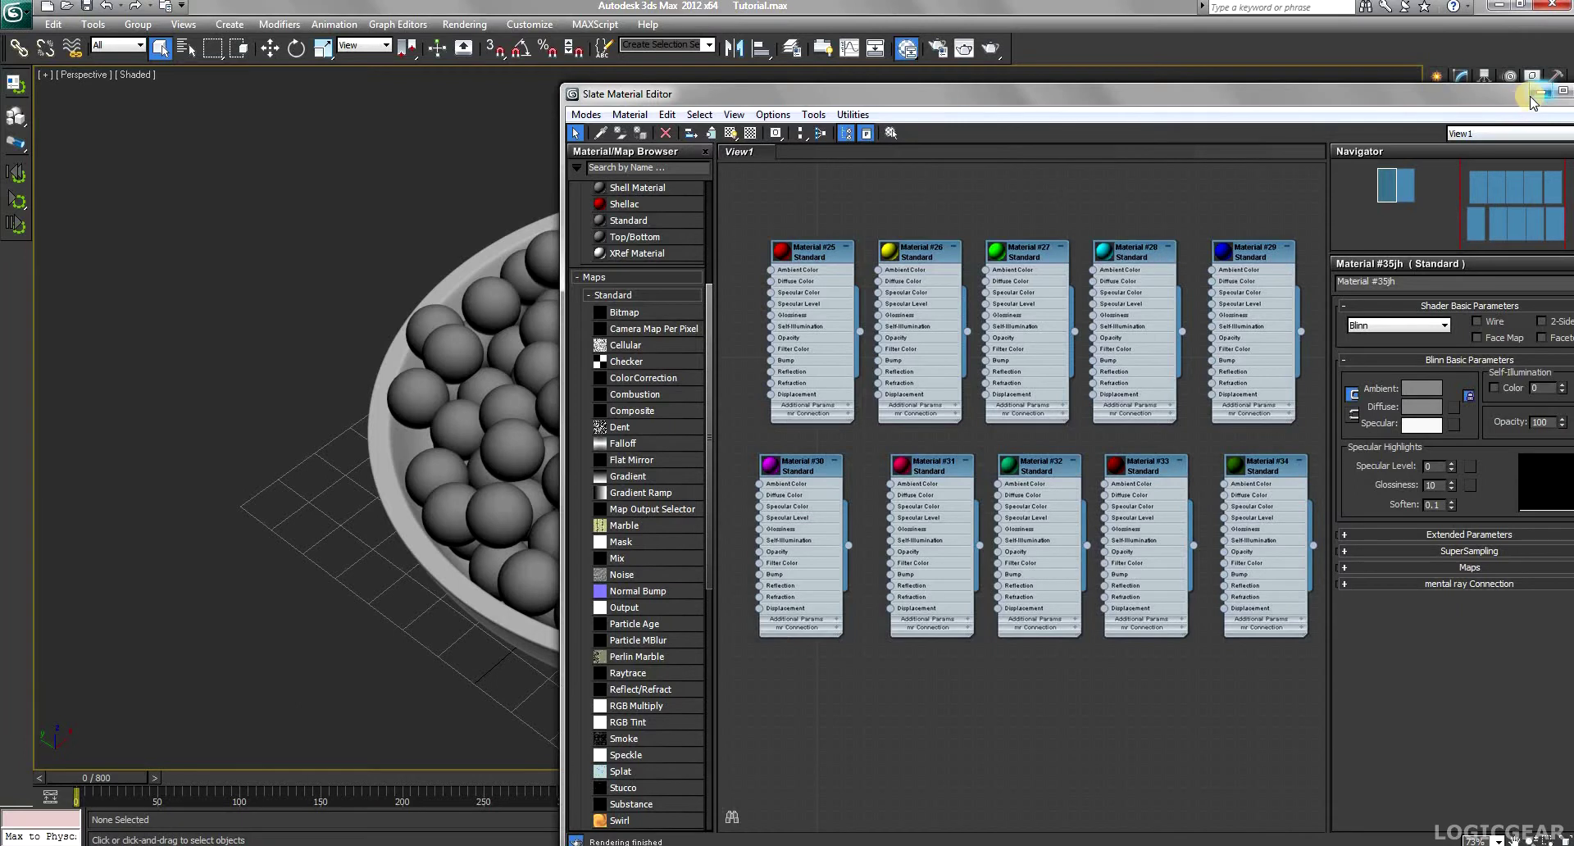
click(1536, 97)
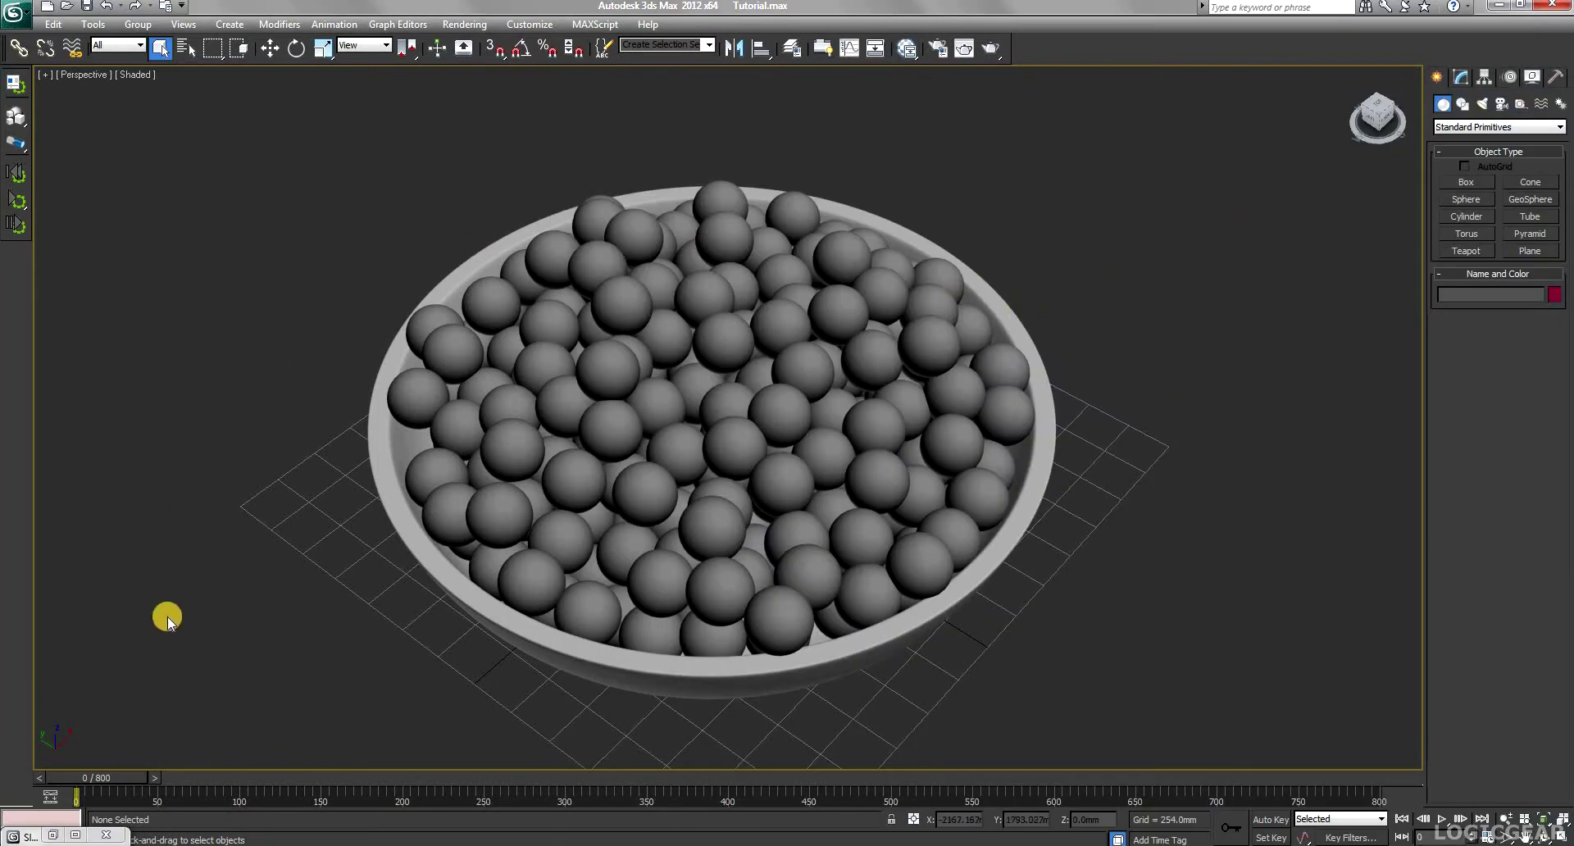
Step: Run the random_select script file from the Tutorial folder in the open 3ds Max scene
mouse_move(107, 841)
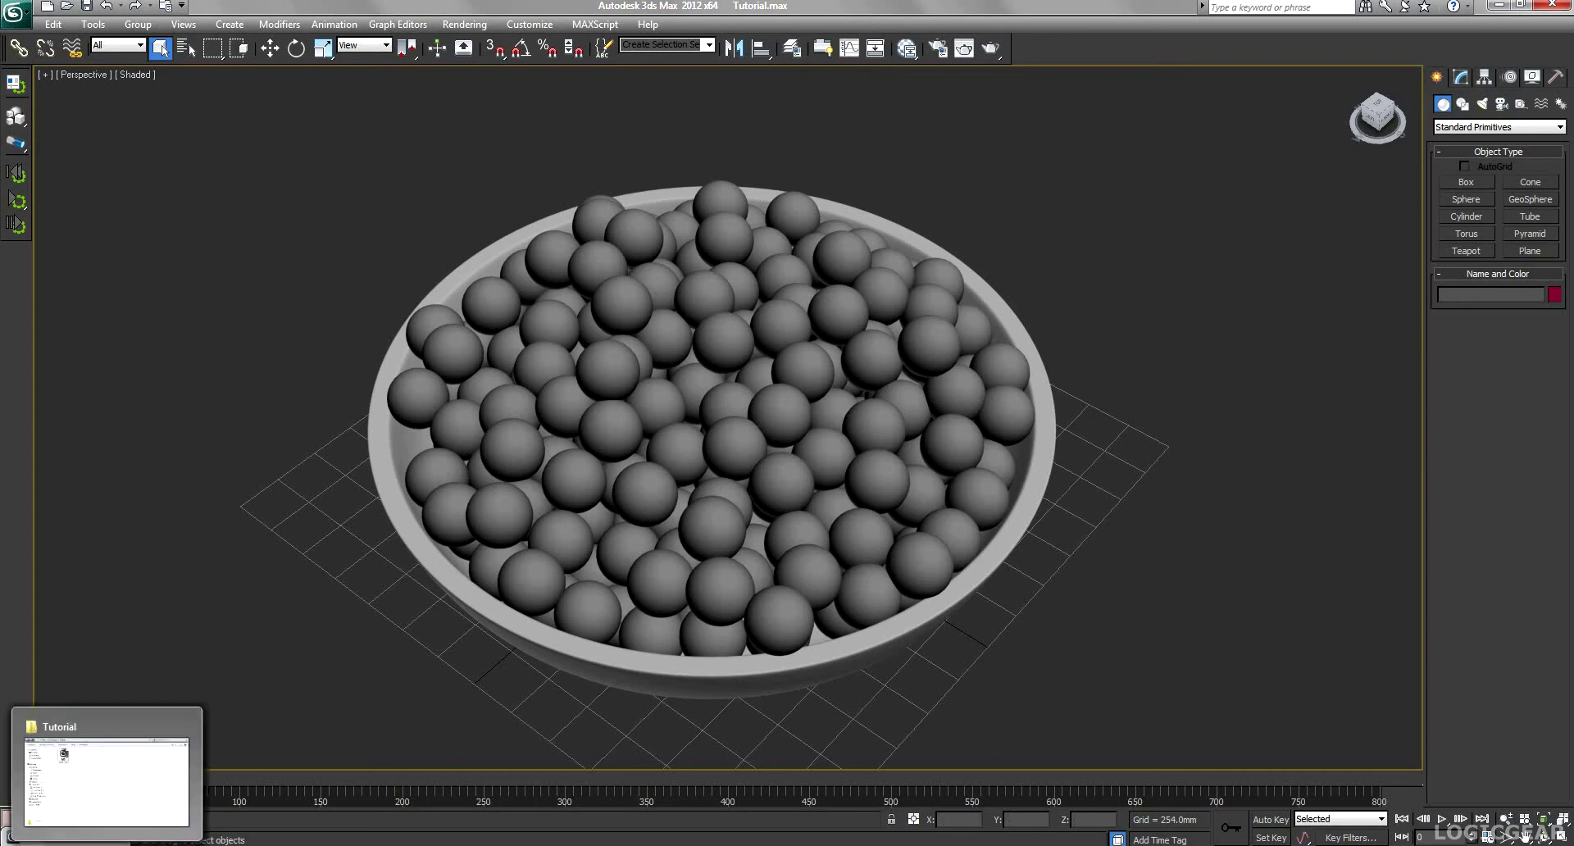
click(177, 769)
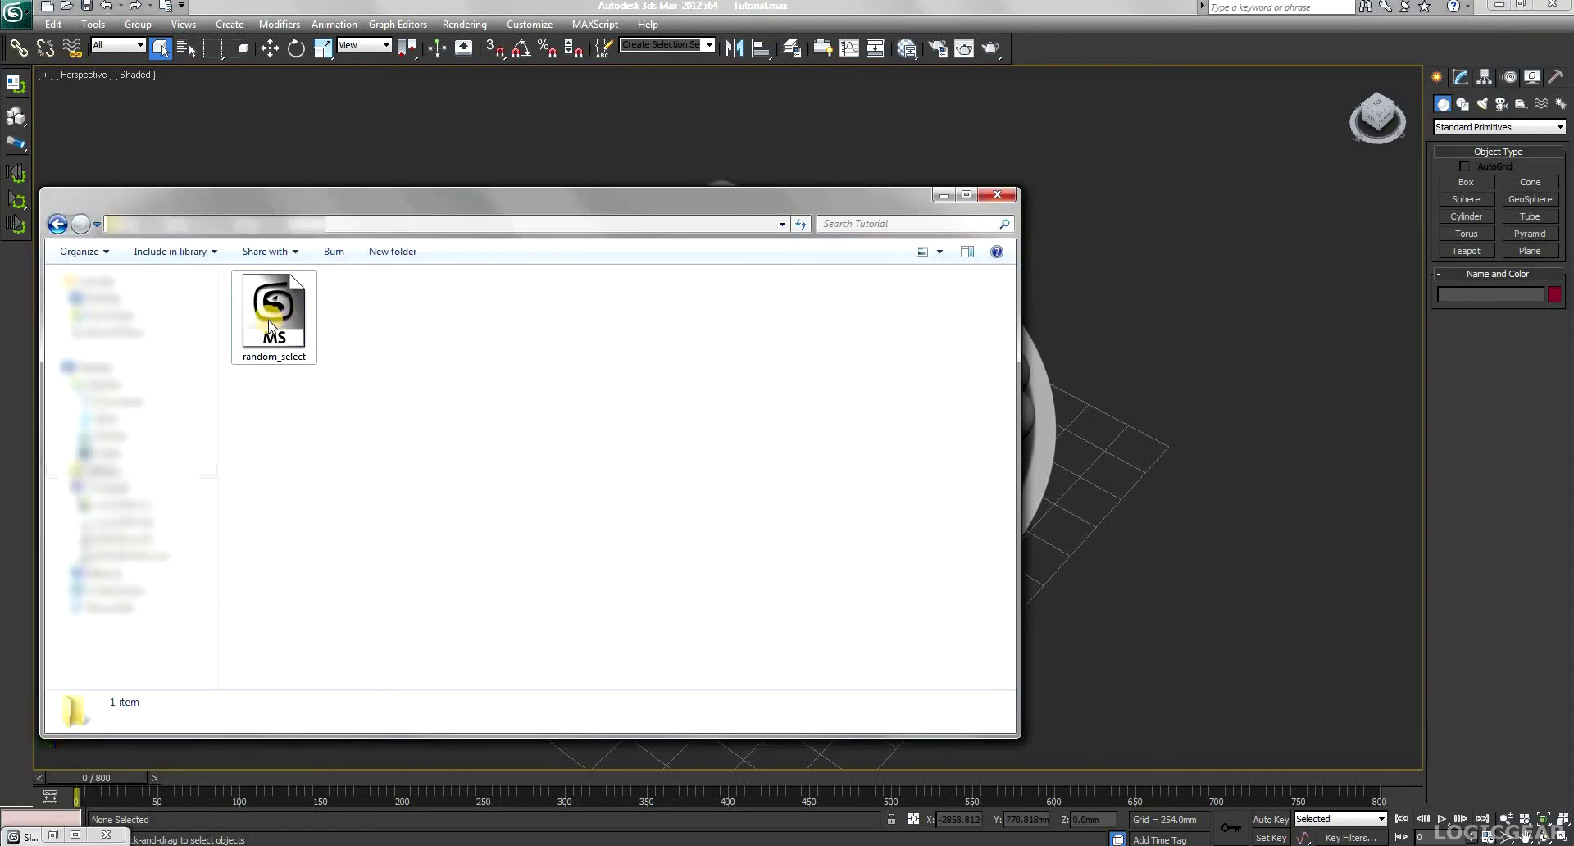
drag(269, 325, 1183, 400)
click(943, 197)
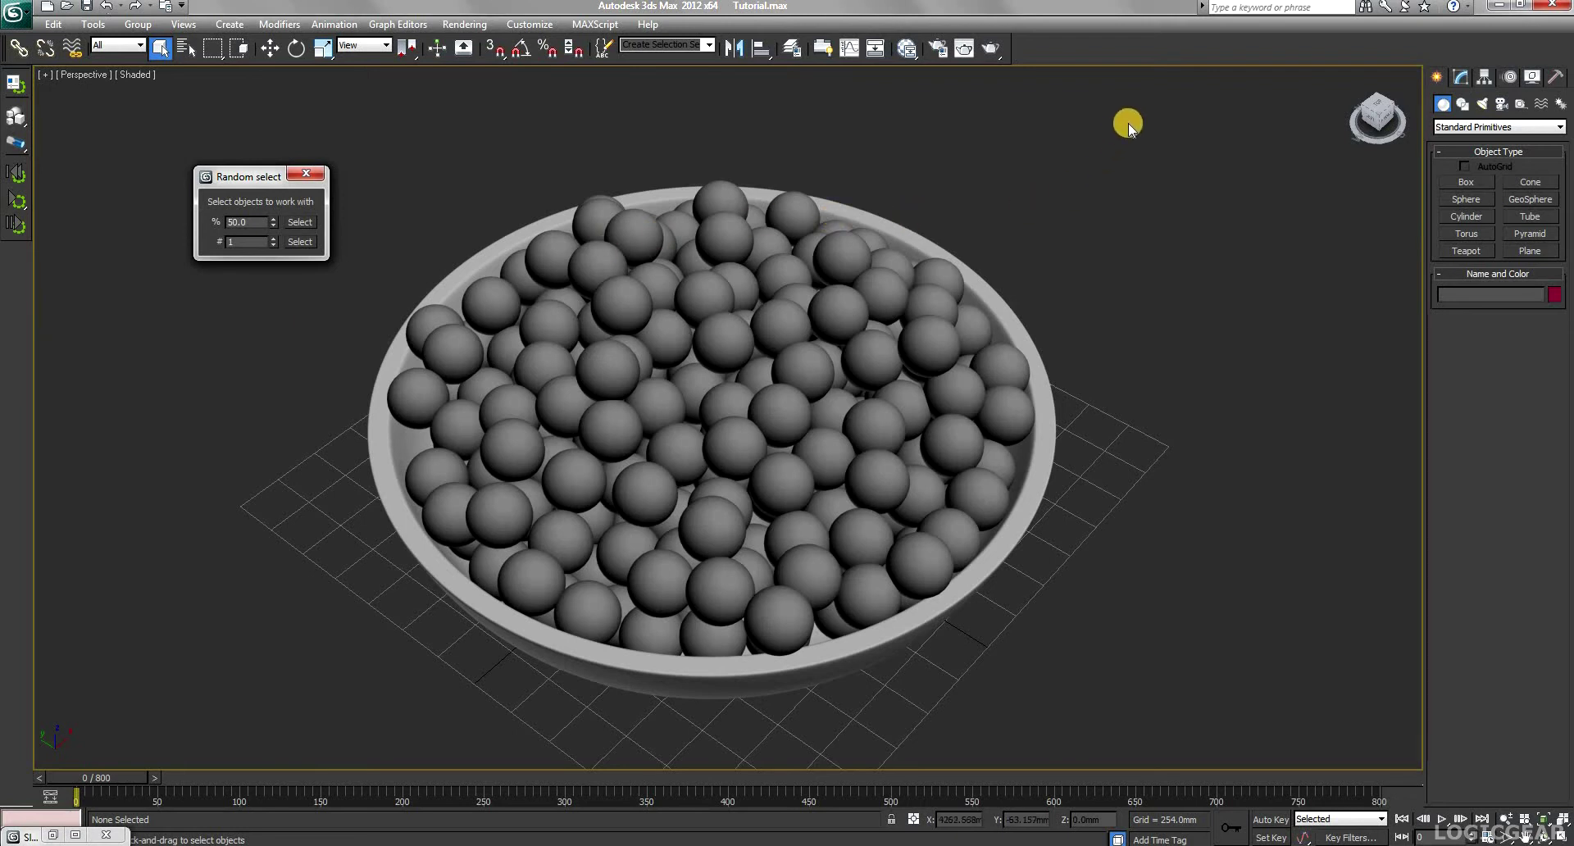
Step: Select all the spheres in the bowl and assign the red Material #25 to them
drag(1129, 123, 329, 713)
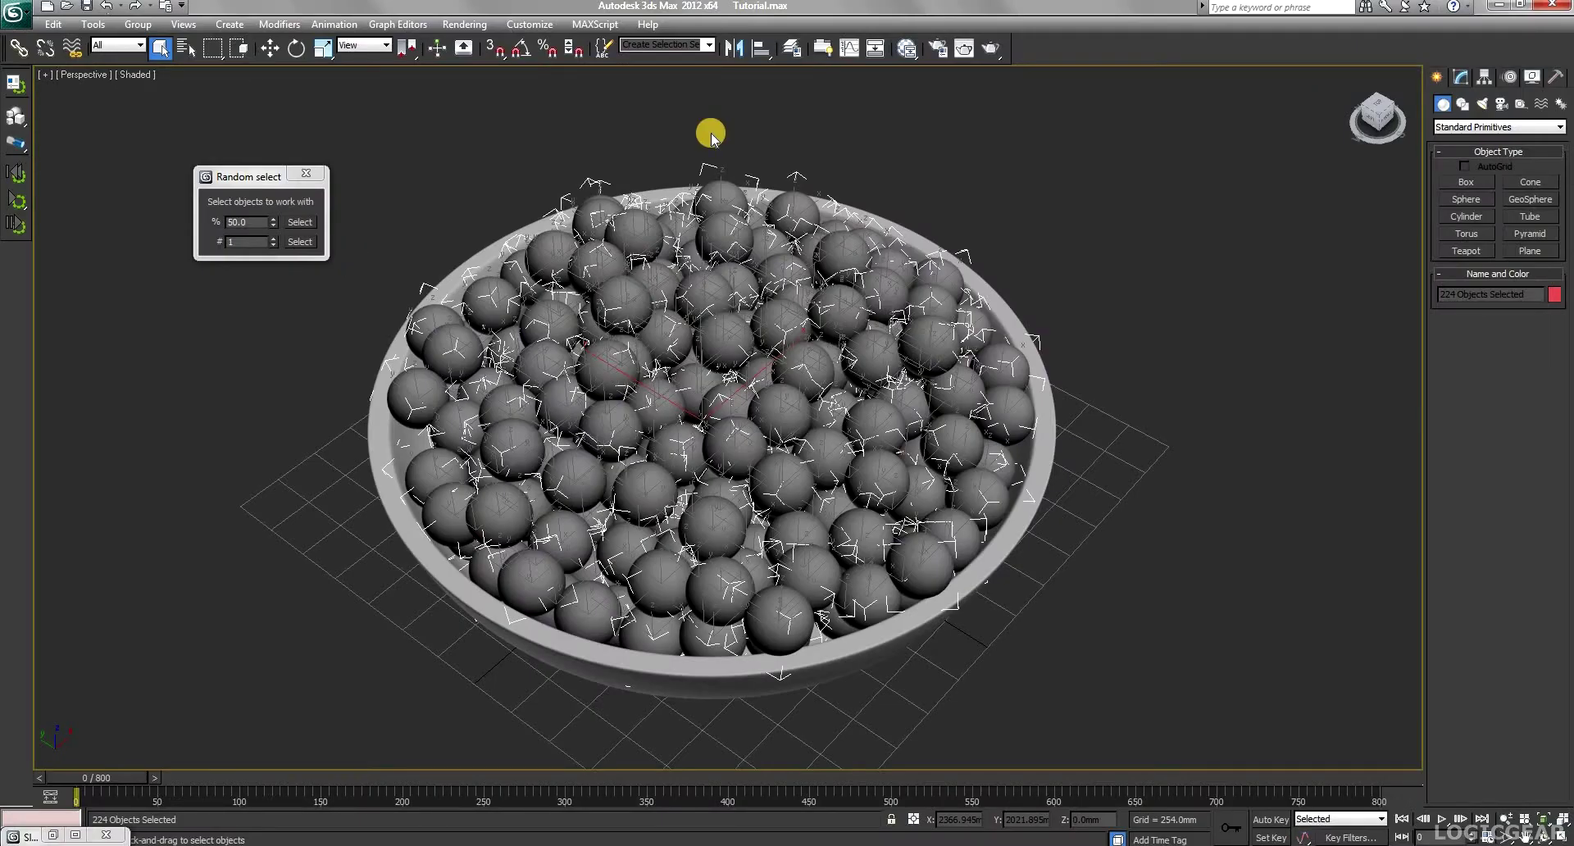
click(905, 48)
drag(830, 98, 953, 191)
right_click(926, 341)
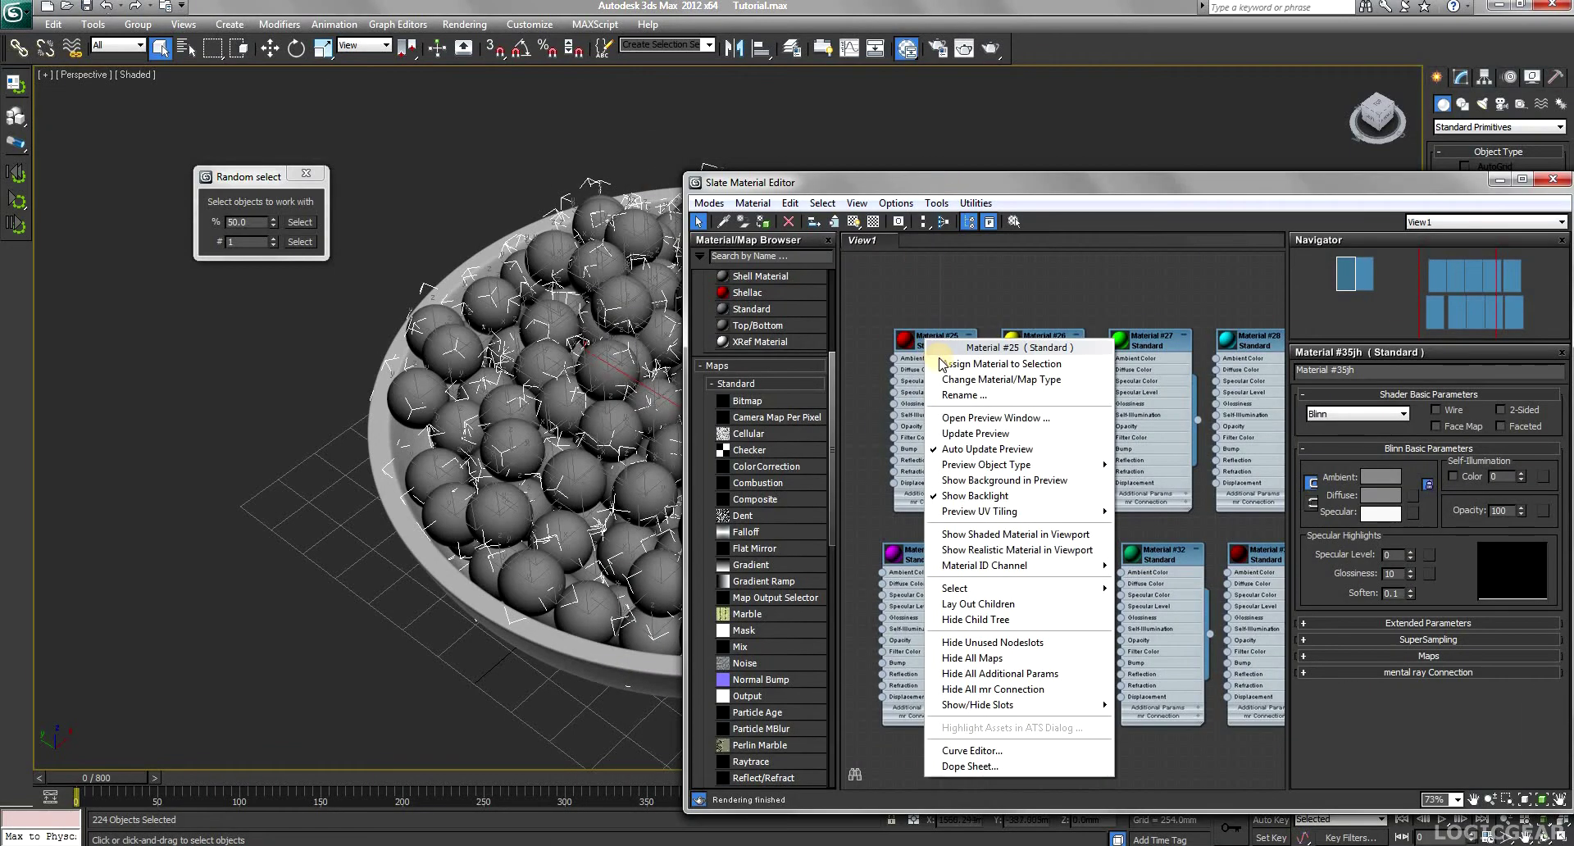
click(1066, 370)
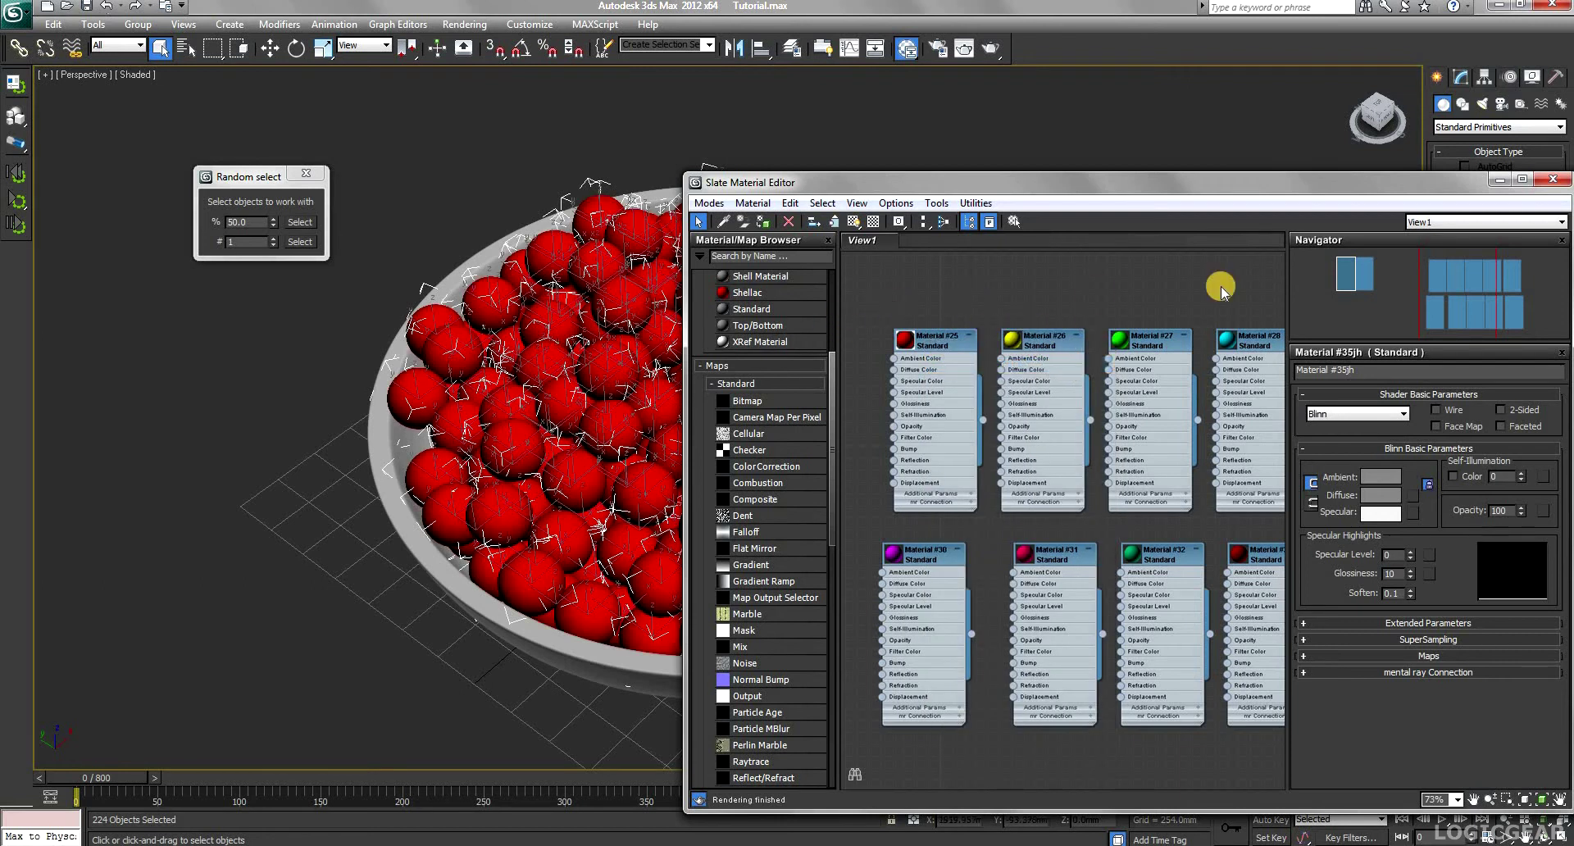
click(1497, 180)
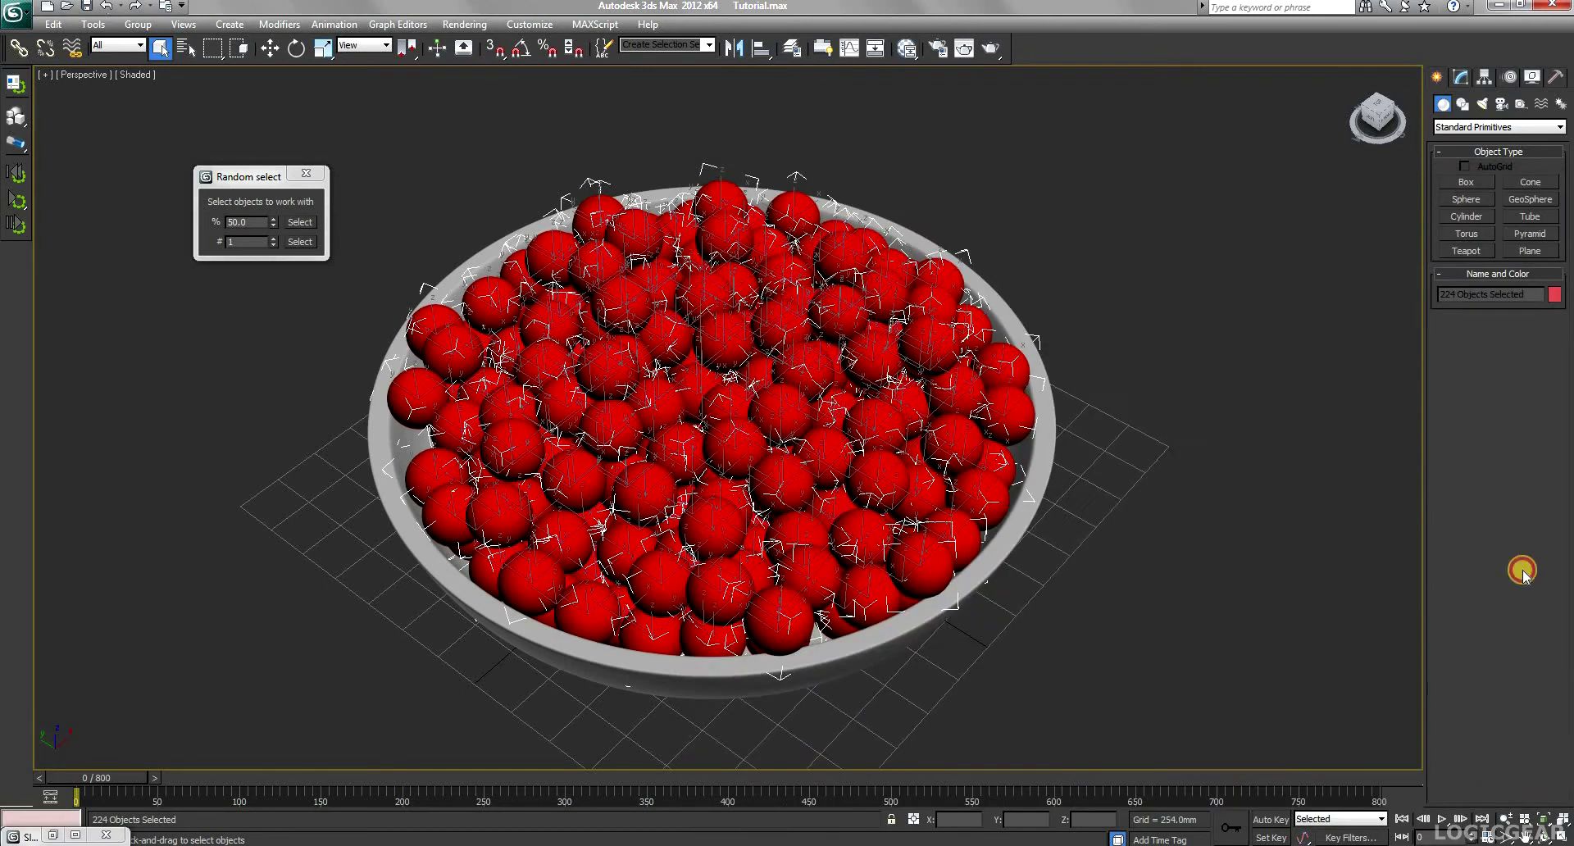
Step: Set the Random select percentage to 20 and reduce the sphere selection to that random share
click(1543, 835)
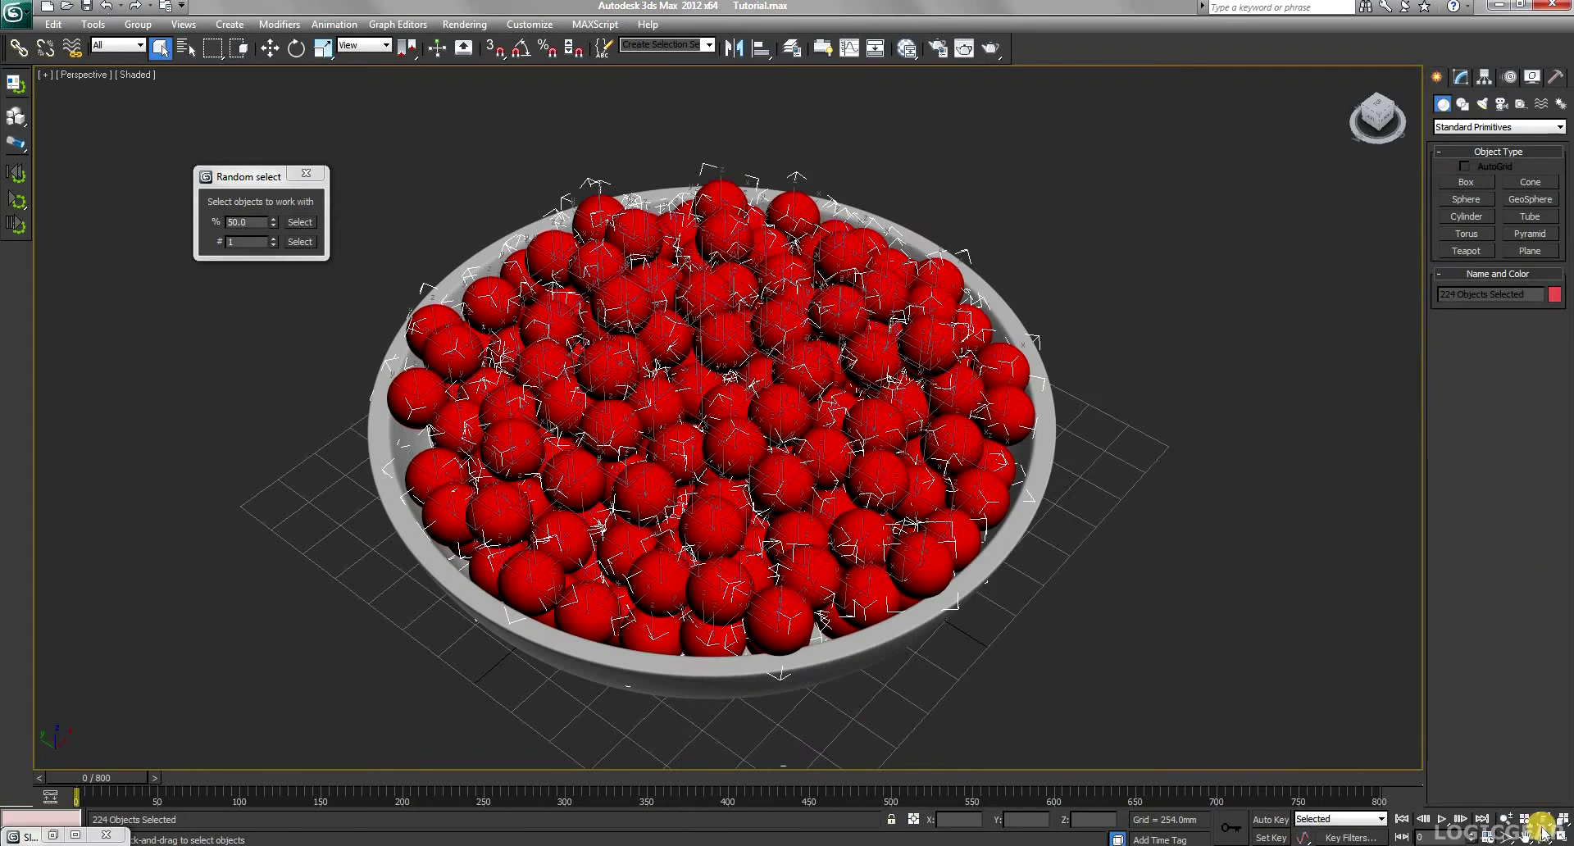
mouse_move(738, 376)
mouse_down()
mouse_move(687, 361)
mouse_move(753, 355)
mouse_up()
right_click(753, 358)
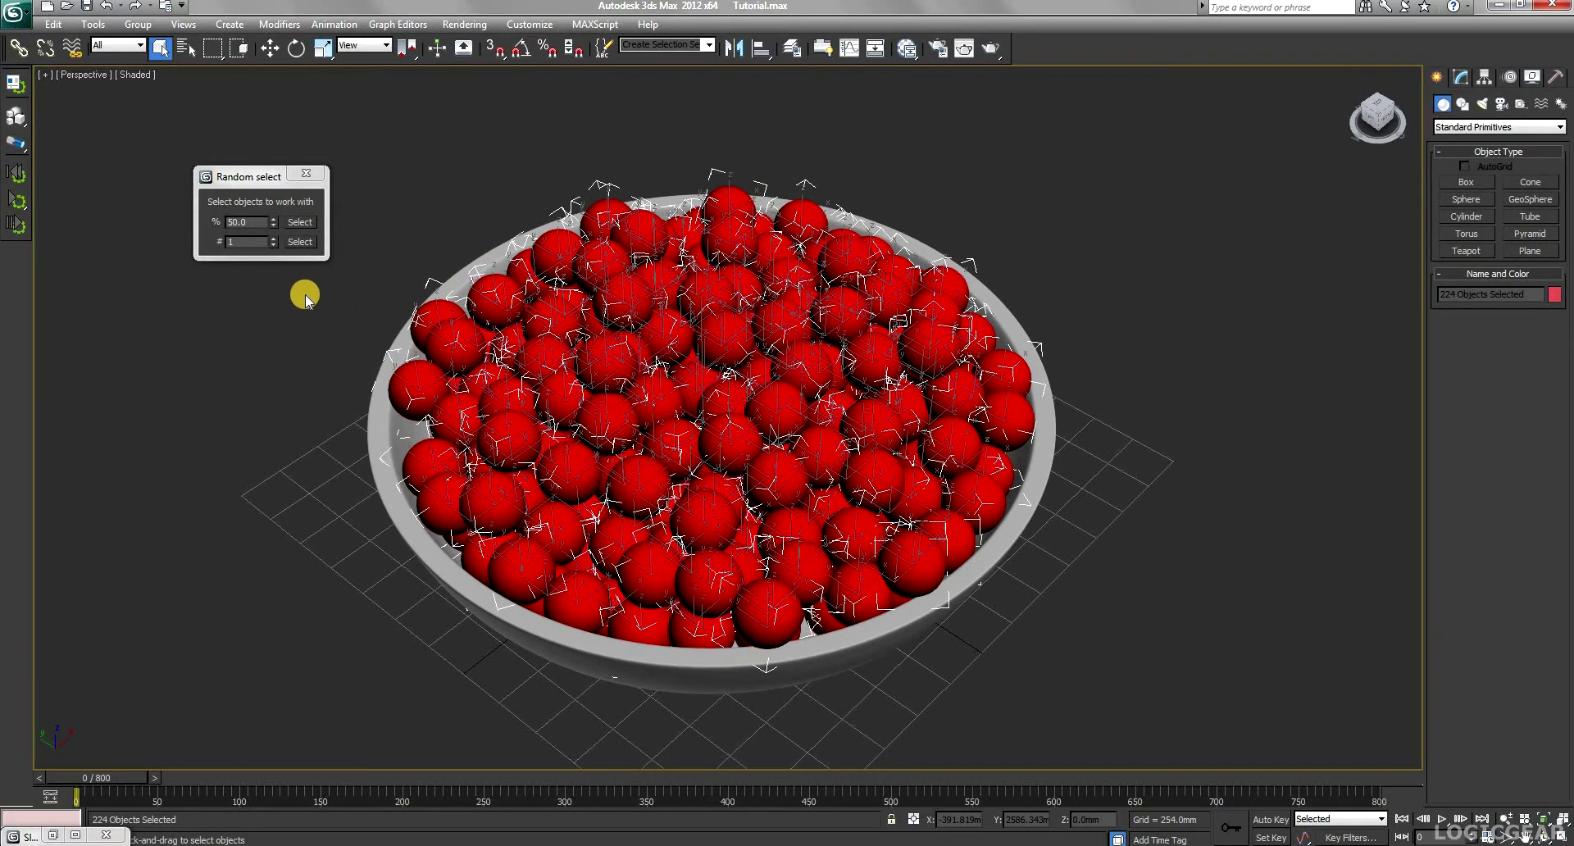
click(221, 222)
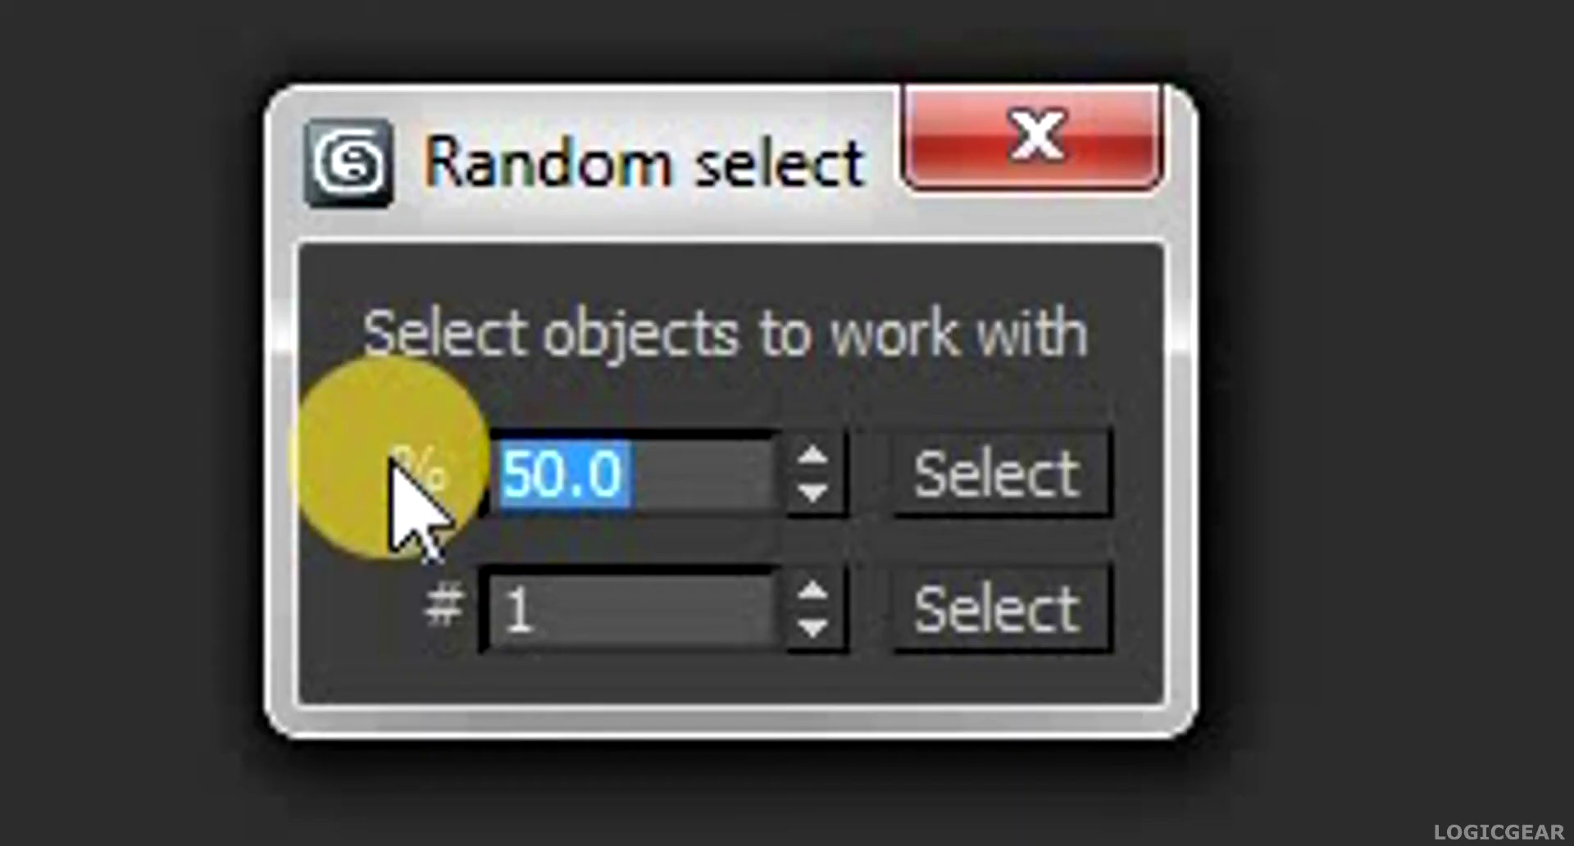
text(20)
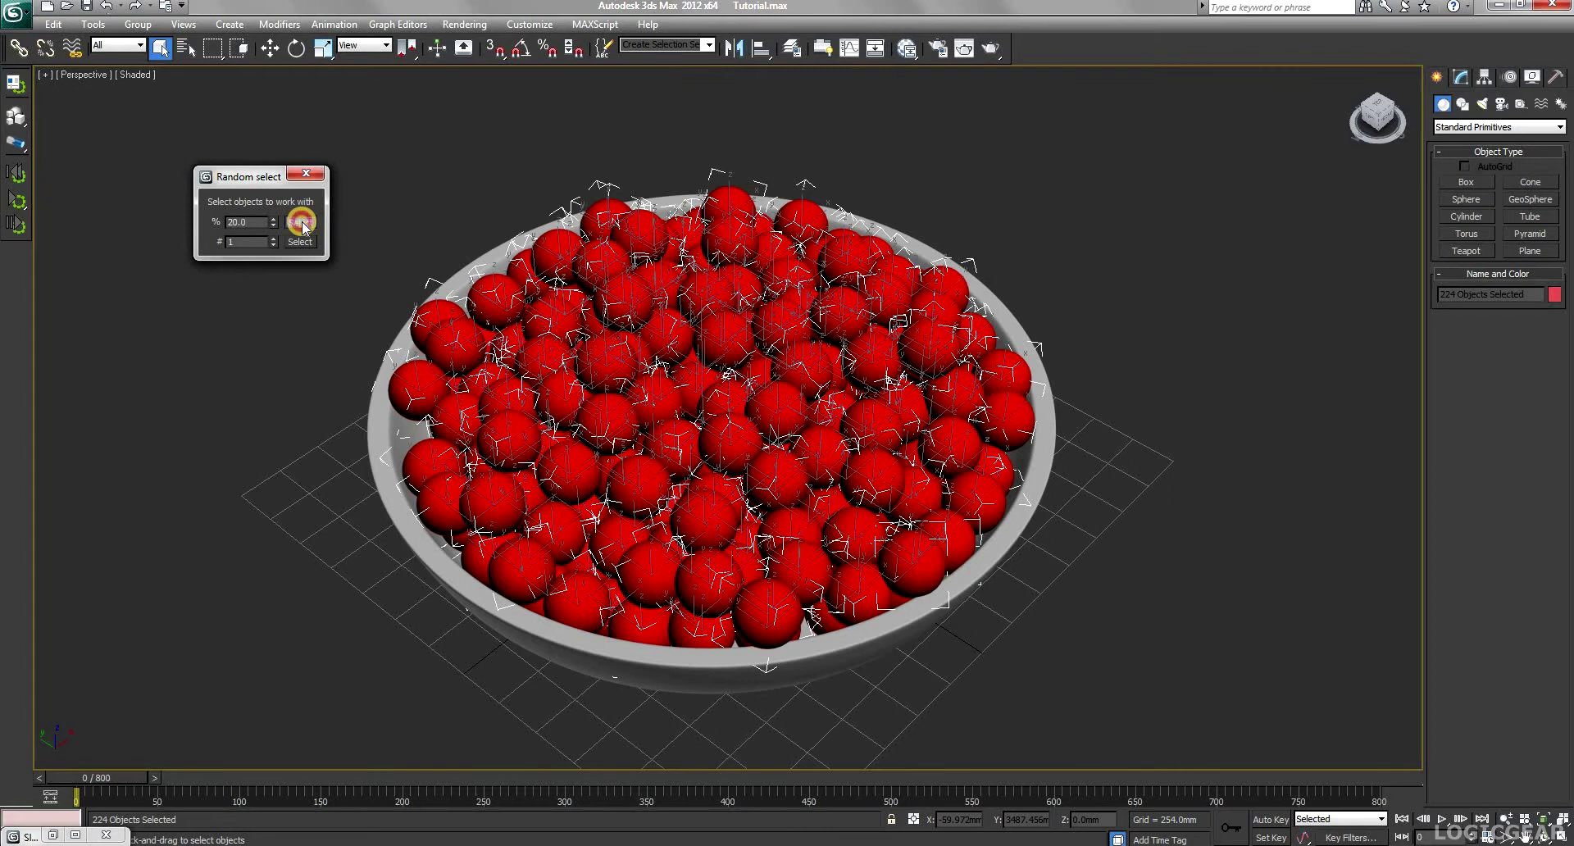
click(301, 223)
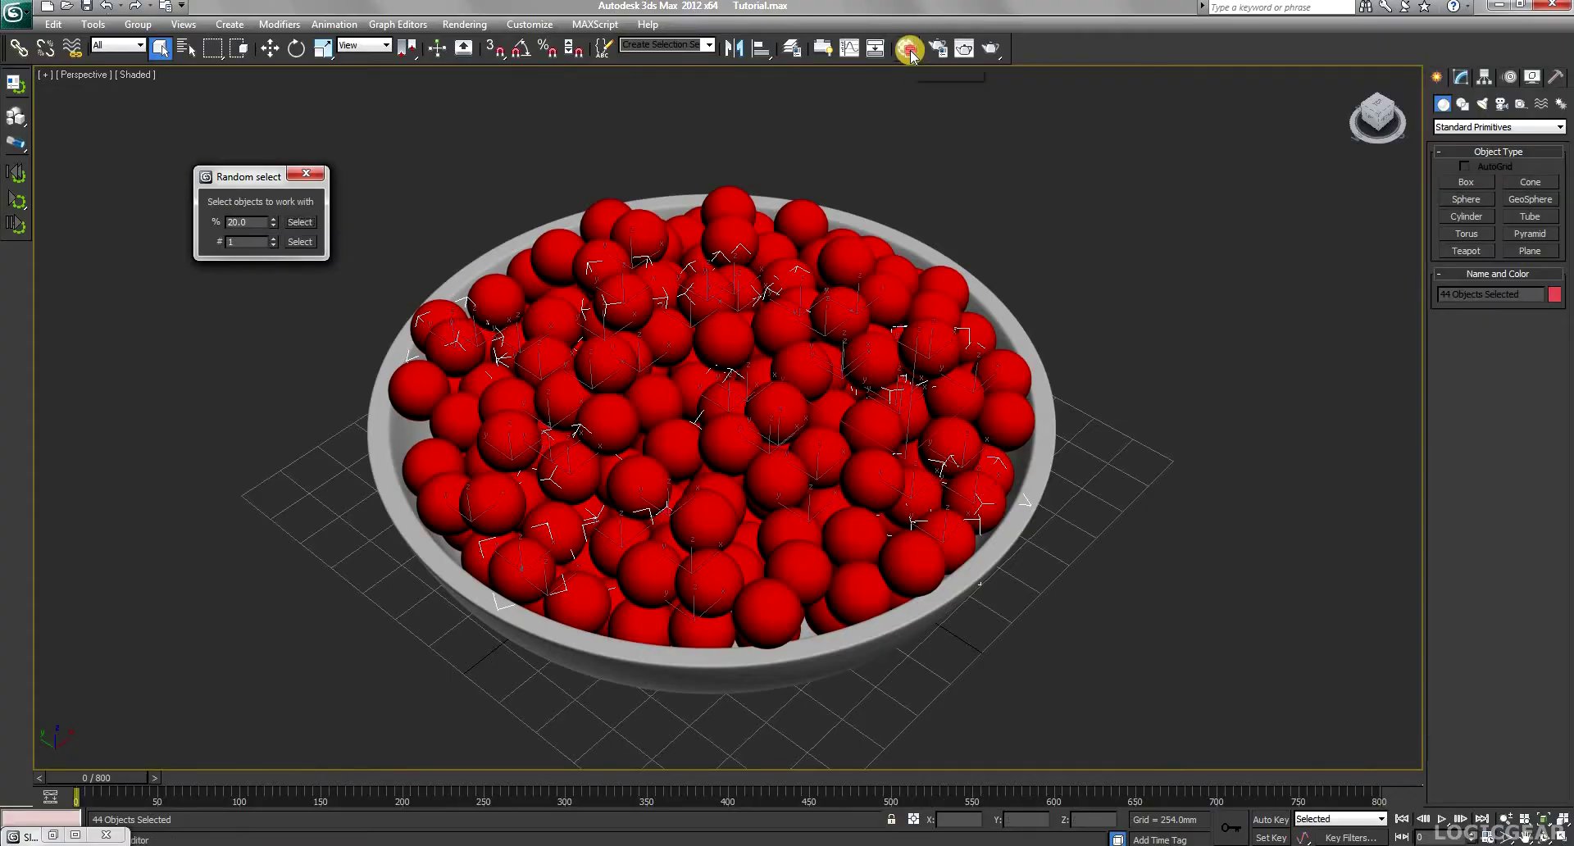
Step: Assign the yellow Material #26 to the randomly selected spheres
click(908, 50)
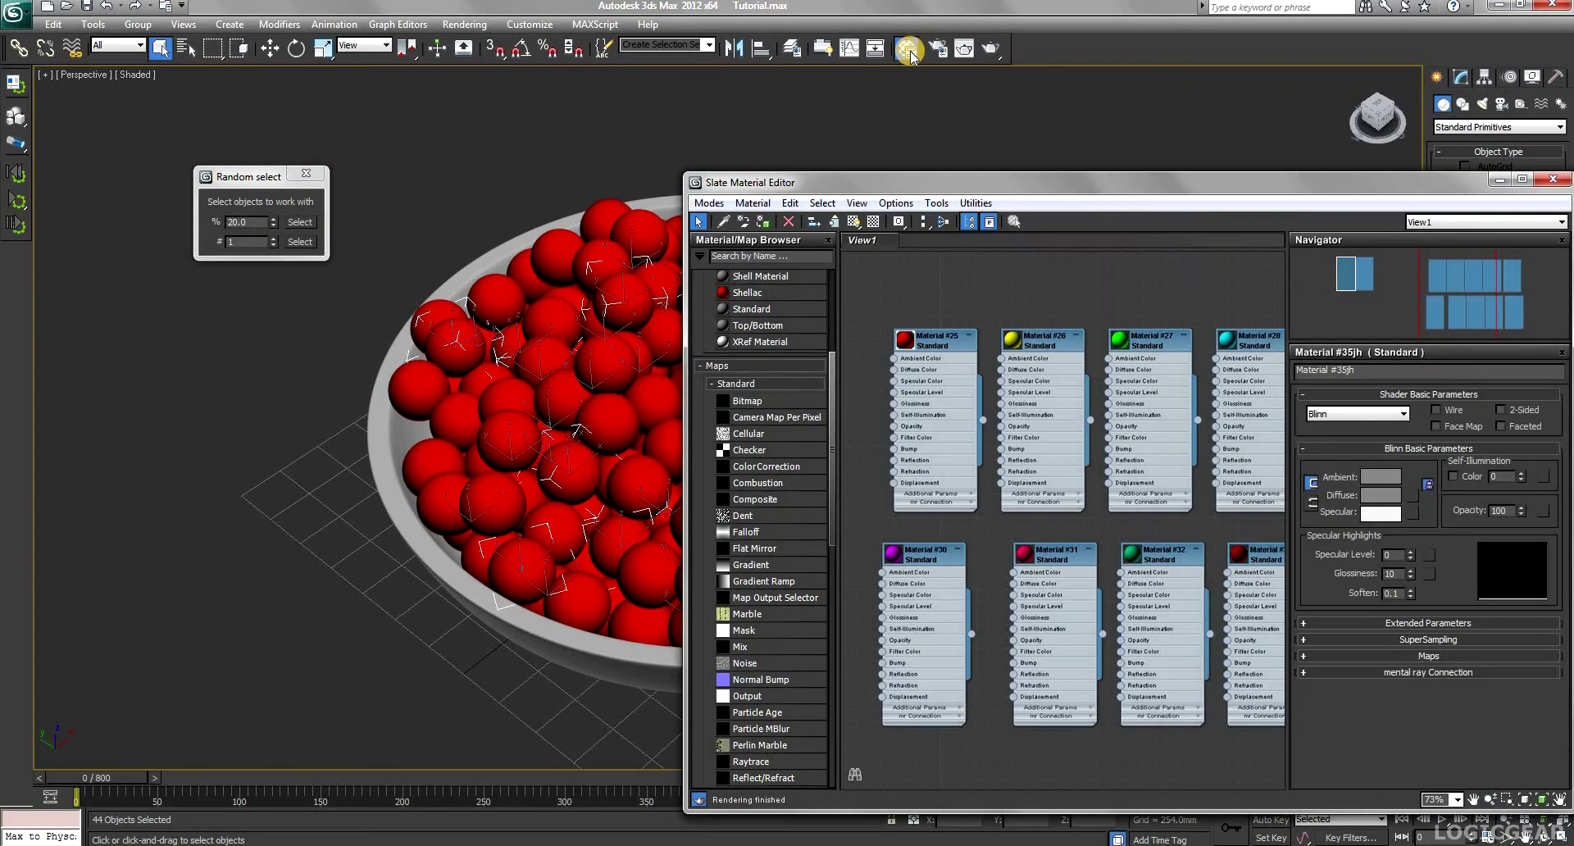
right_click(1052, 339)
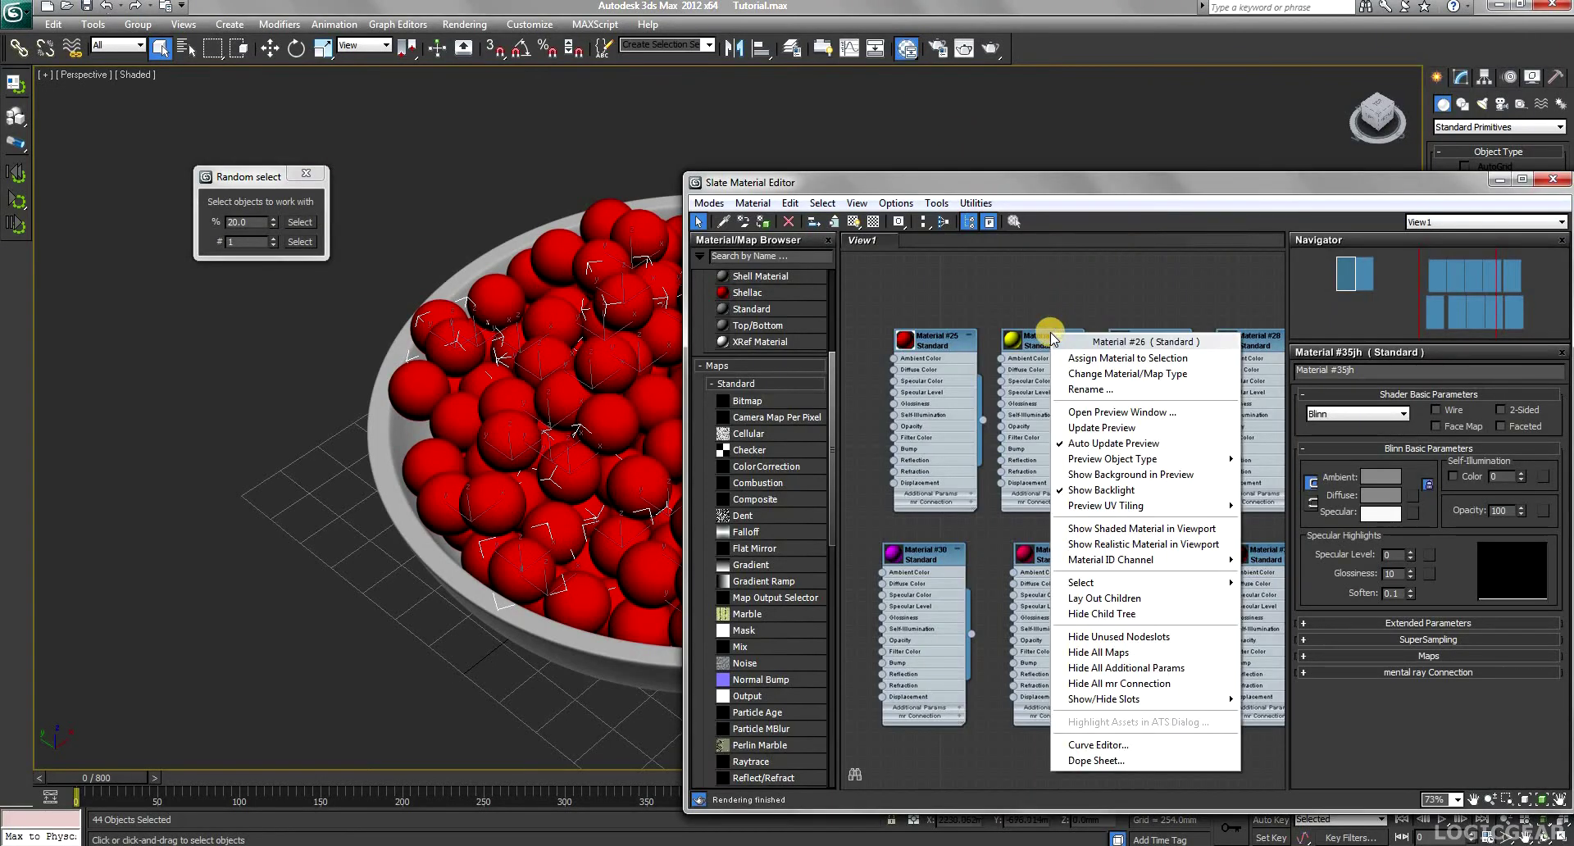
click(1196, 359)
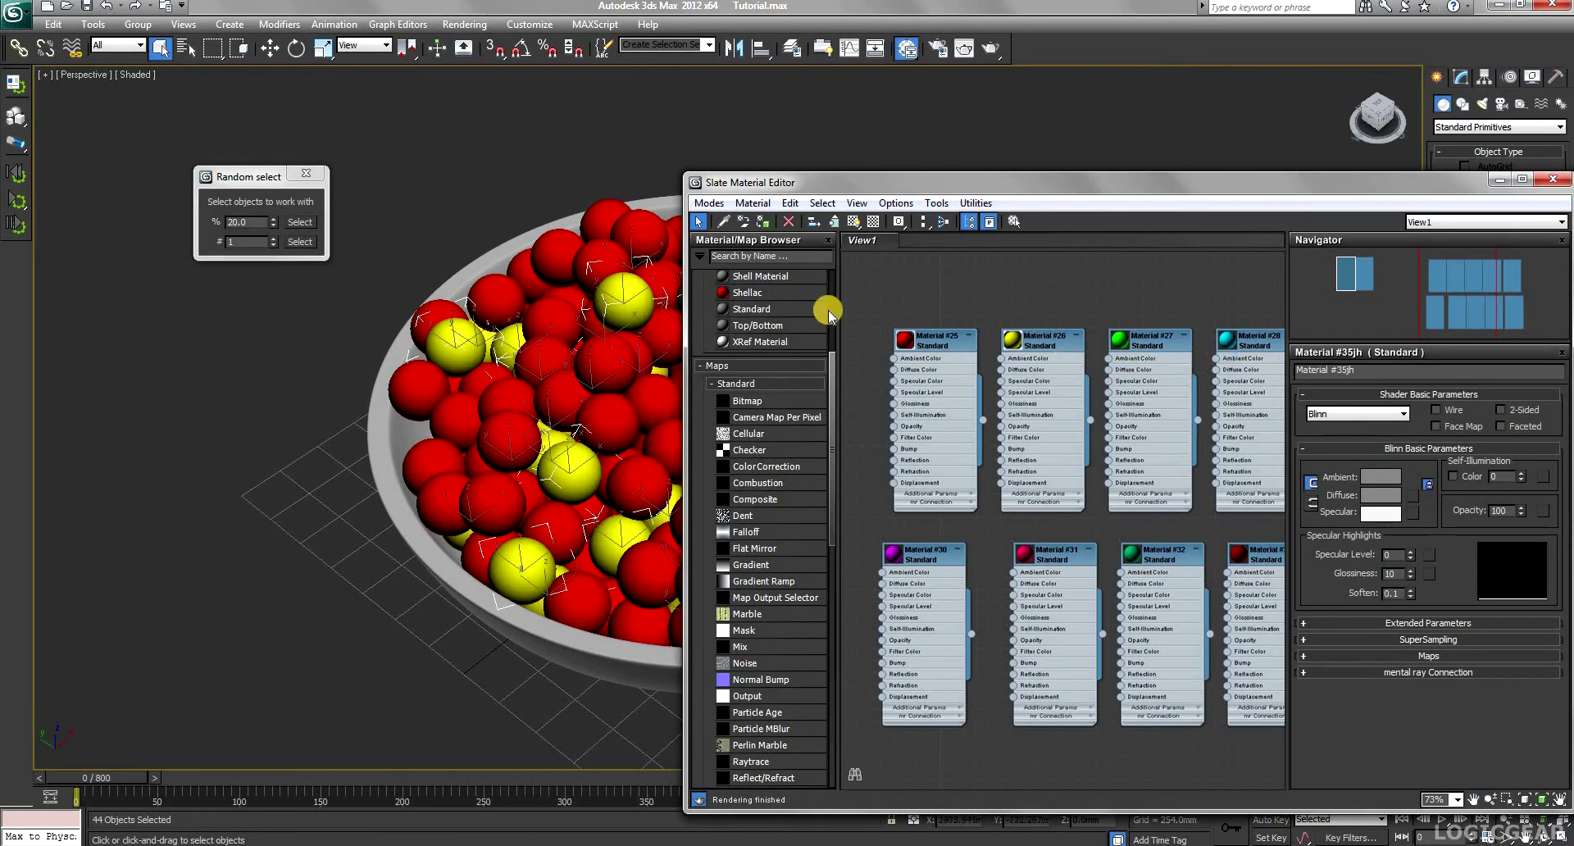
Step: Select all the spheres, randomly pick 20% of them and assign the green Material #27
drag(842, 183, 1090, 193)
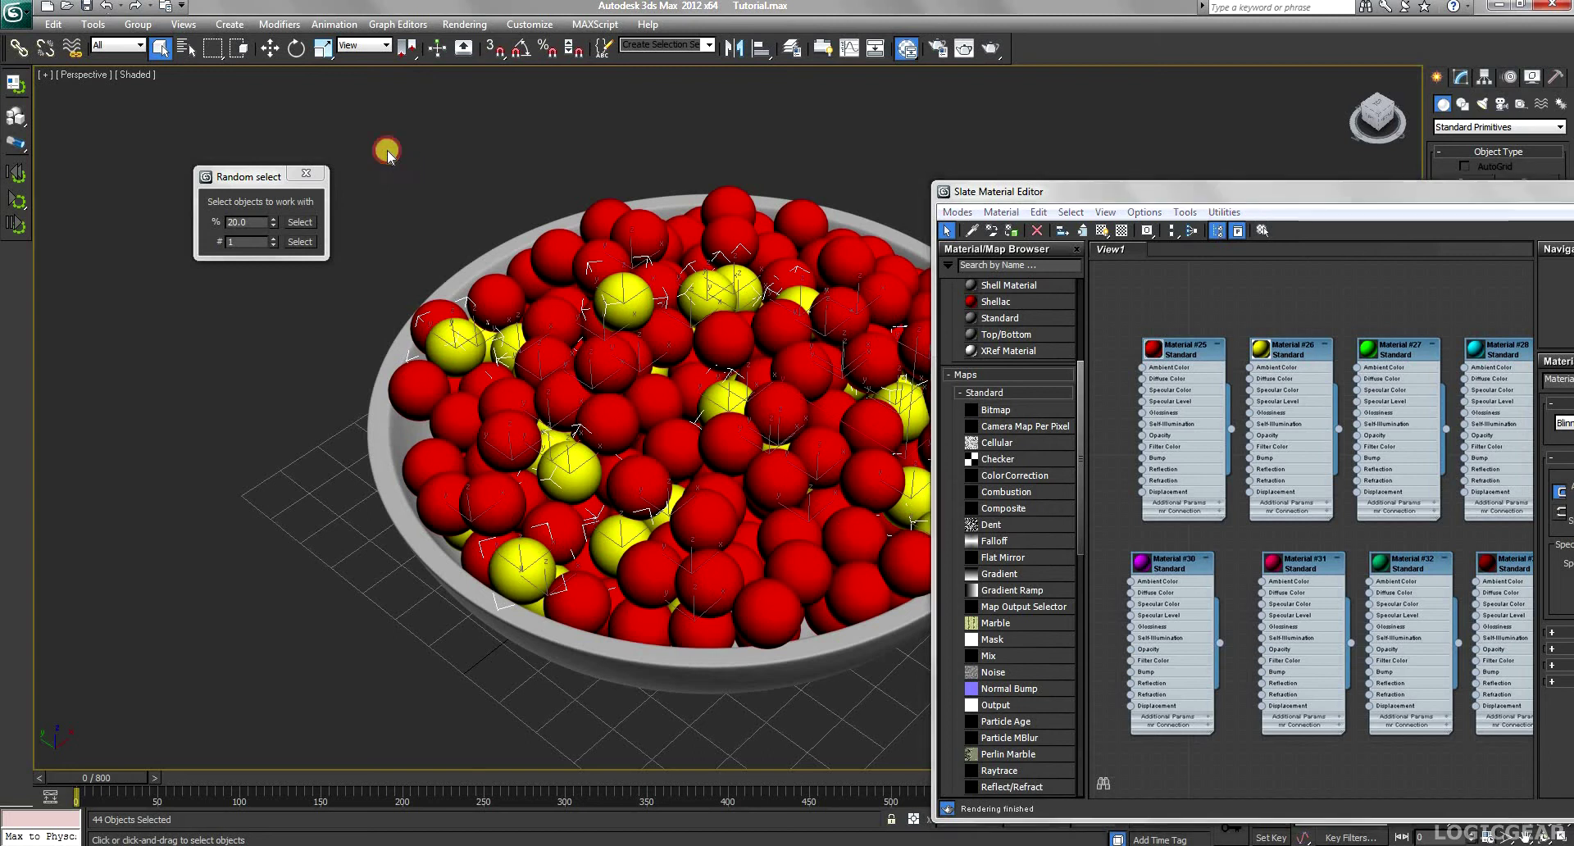
drag(274, 99, 1180, 717)
drag(1064, 203, 1190, 271)
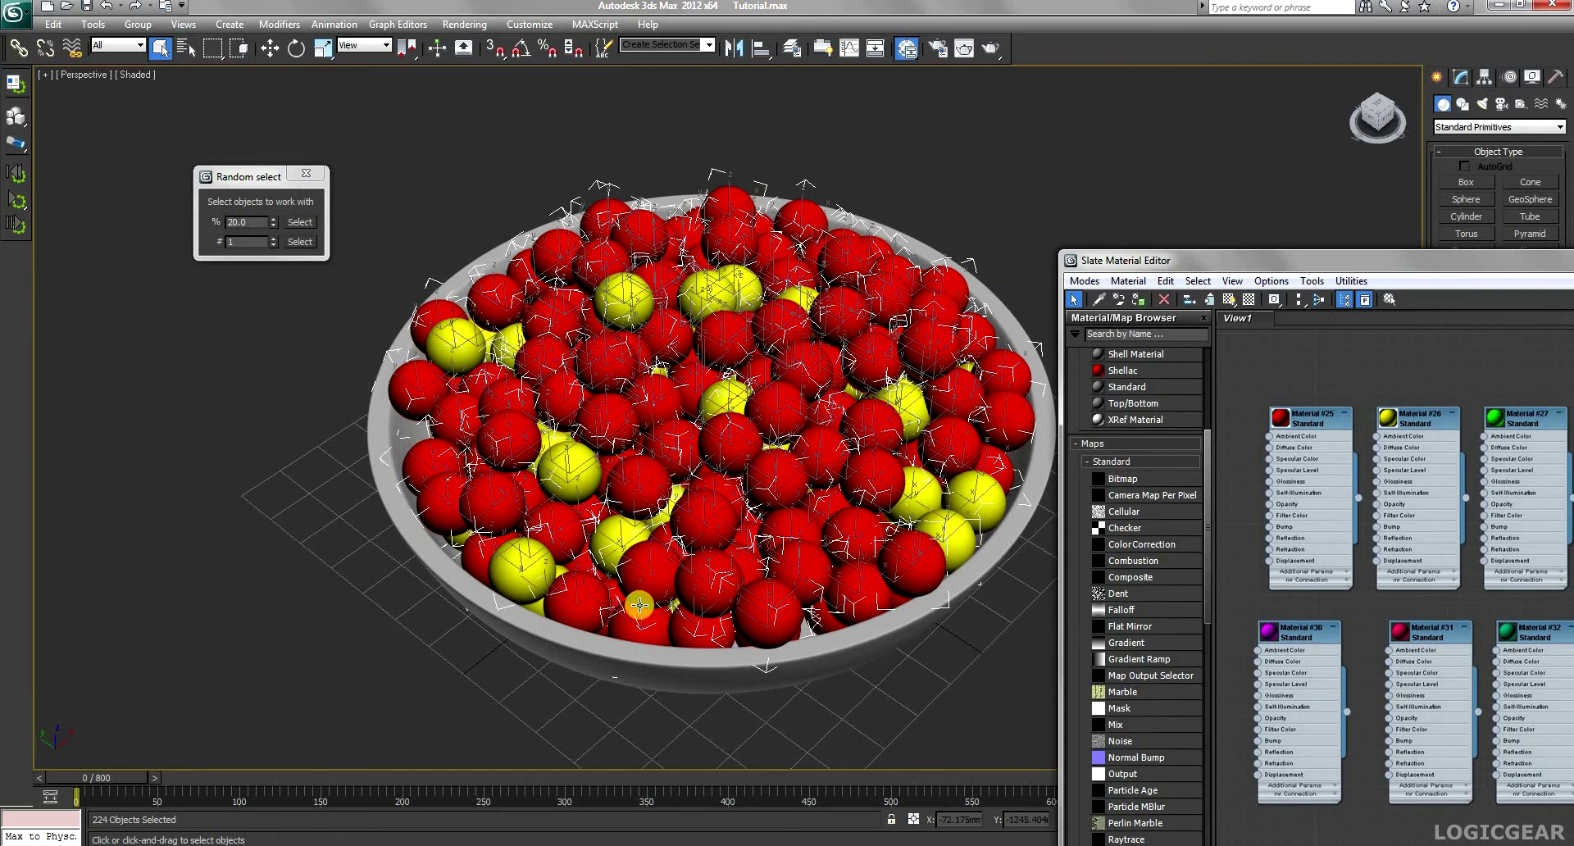
click(297, 223)
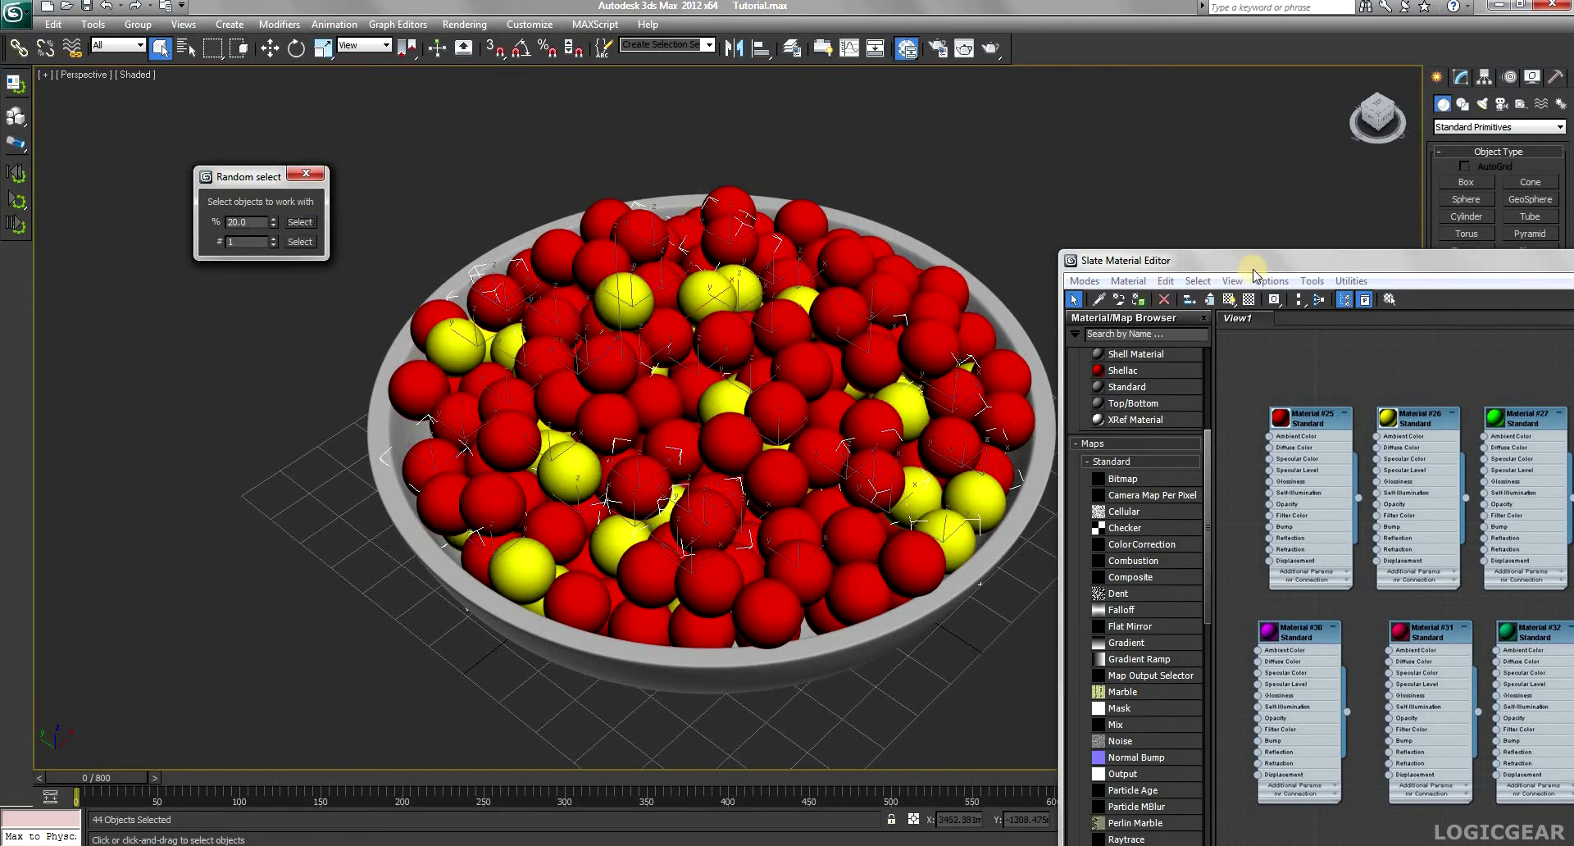
drag(1180, 259, 940, 219)
right_click(1275, 363)
click(1312, 399)
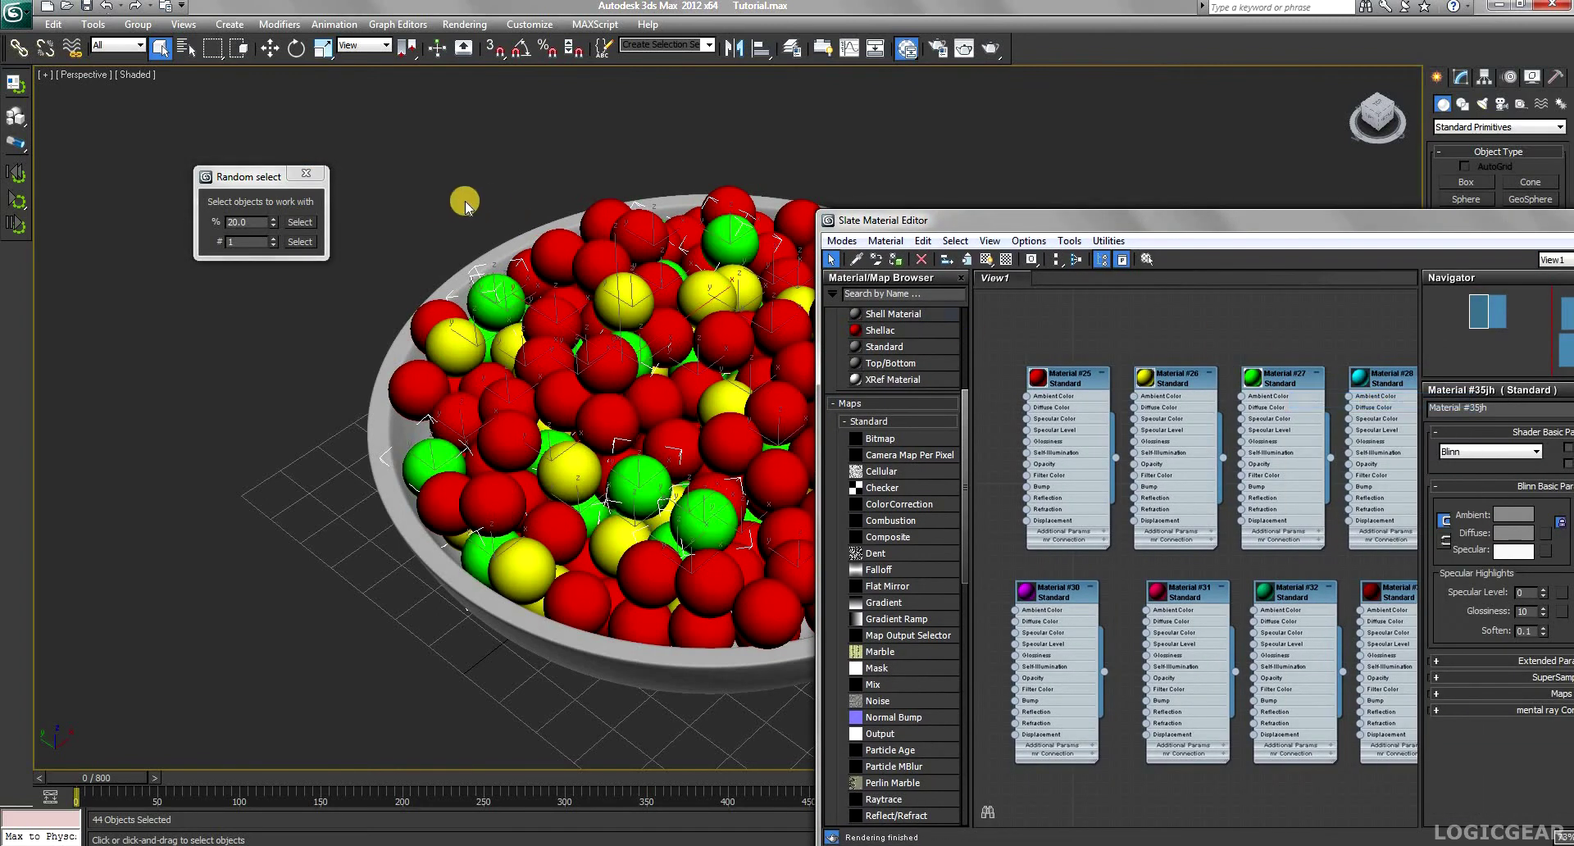
Step: Randomly pick 20% of all the spheres and assign the cyan Material #28 to them
drag(910, 218, 1109, 229)
drag(344, 135, 1045, 631)
click(300, 222)
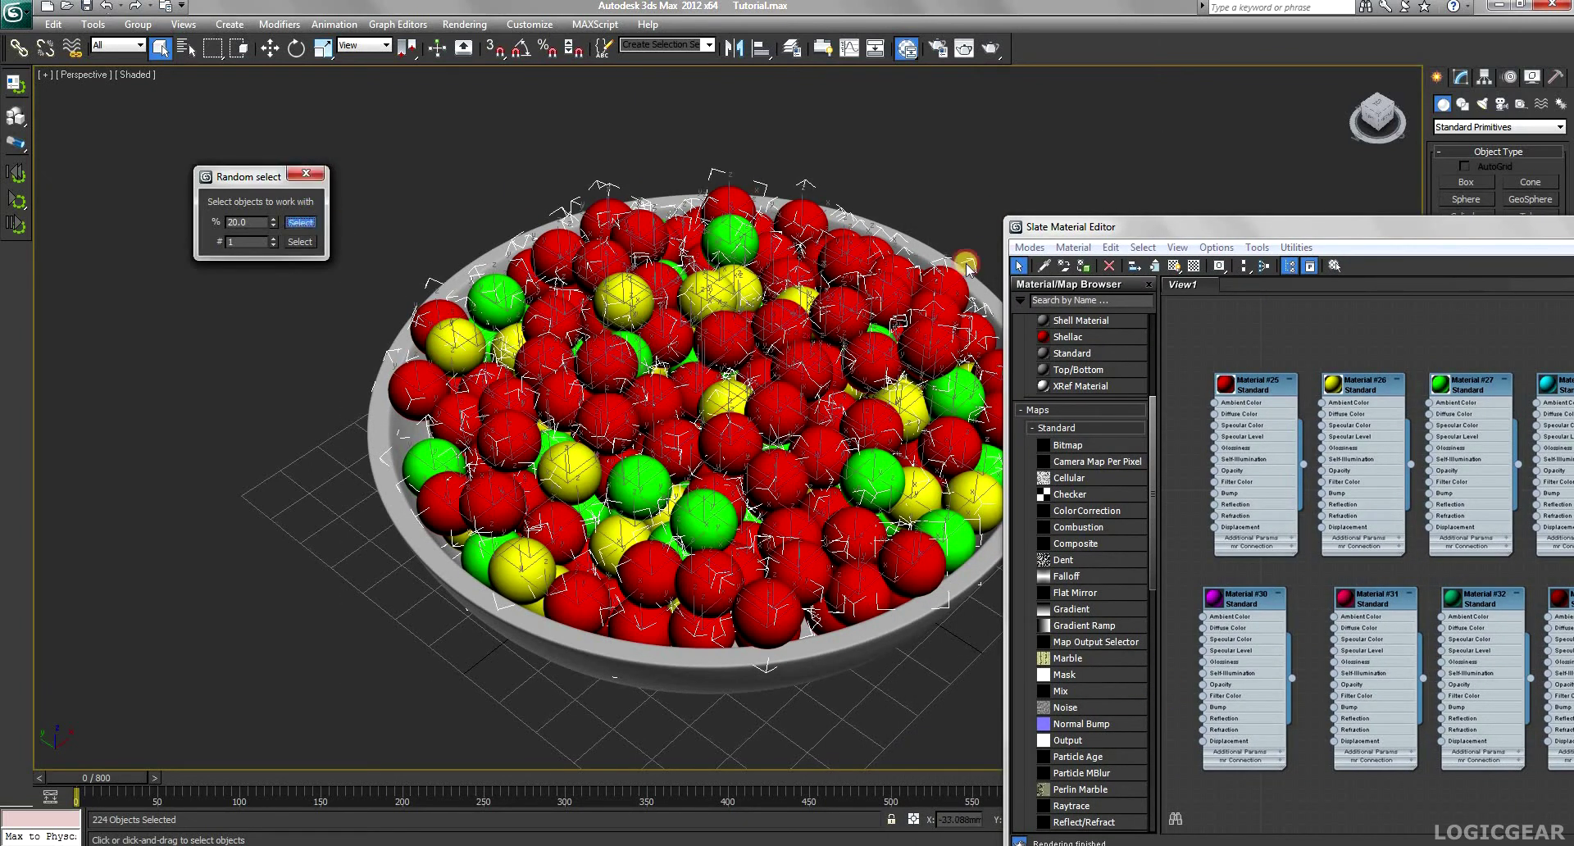
drag(1213, 227, 902, 212)
click(1266, 376)
right_click(1266, 376)
click(1304, 392)
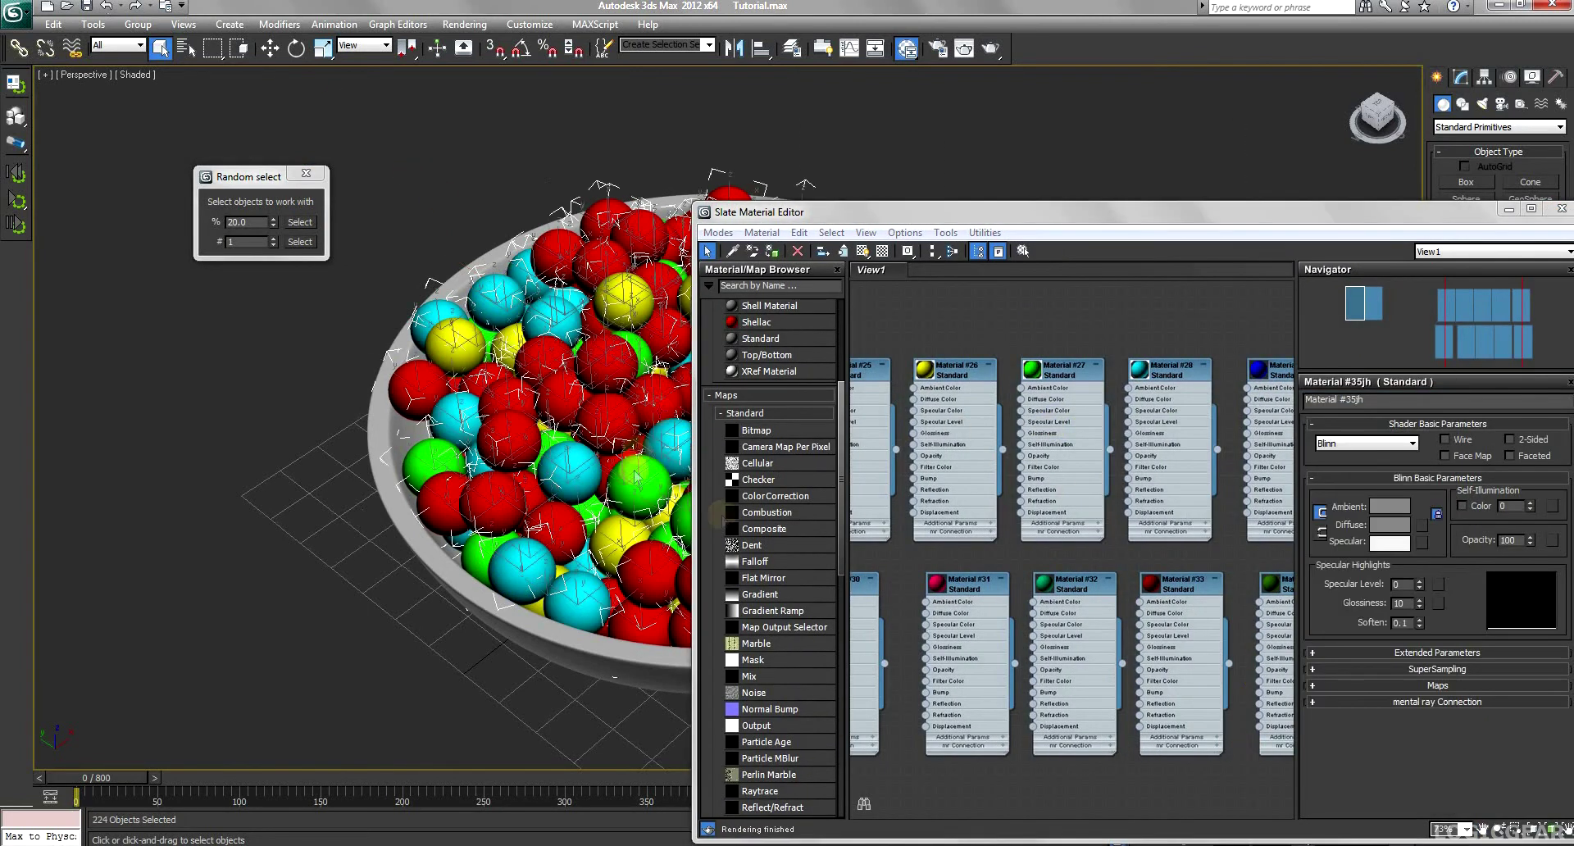
Step: Randomly pick 20% of the selected spheres and assign the blue Material #29
click(298, 223)
right_click(1286, 367)
click(1321, 384)
Step: Select all the spheres, randomly pick 20% of them and assign the purple Material #30
drag(1054, 118, 327, 731)
middle_drag(984, 558, 1154, 551)
click(302, 223)
right_click(1003, 577)
click(1039, 155)
Step: Reselect all the spheres, randomly pick 20% and assign the crimson Material #31
drag(336, 132, 1238, 780)
click(300, 222)
right_click(1123, 578)
click(1159, 164)
Step: Assign the teal-green Material #32 to a random 20% of all the spheres
drag(340, 133, 1352, 799)
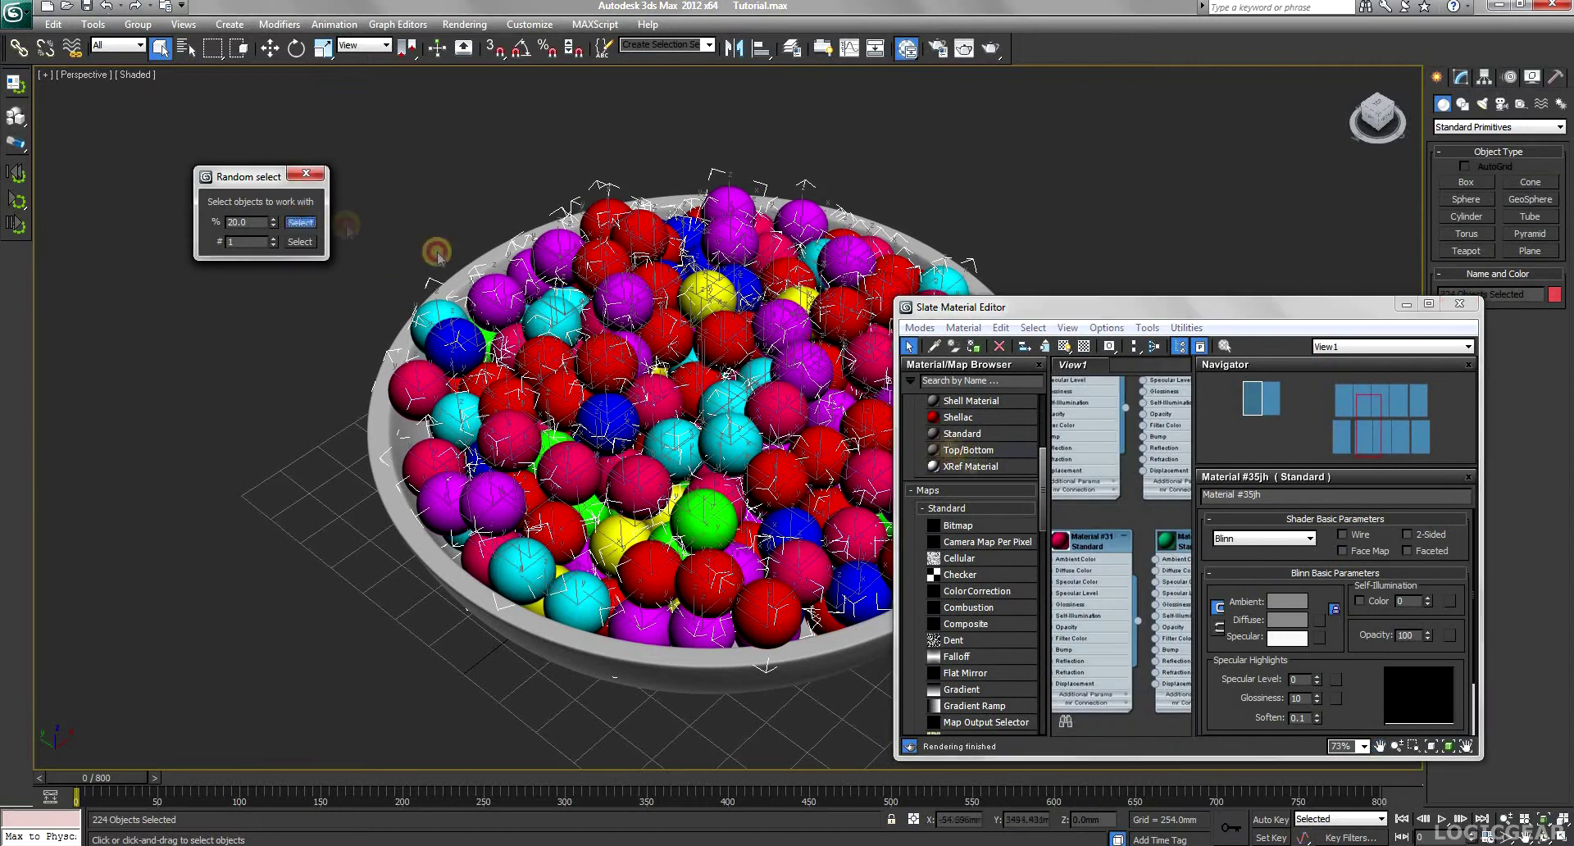
middle_drag(1100, 537, 1003, 510)
right_click(1100, 513)
click(1139, 96)
Step: Assign the dark red Material #33 to a random 20% of all the spheres
drag(271, 114, 1260, 736)
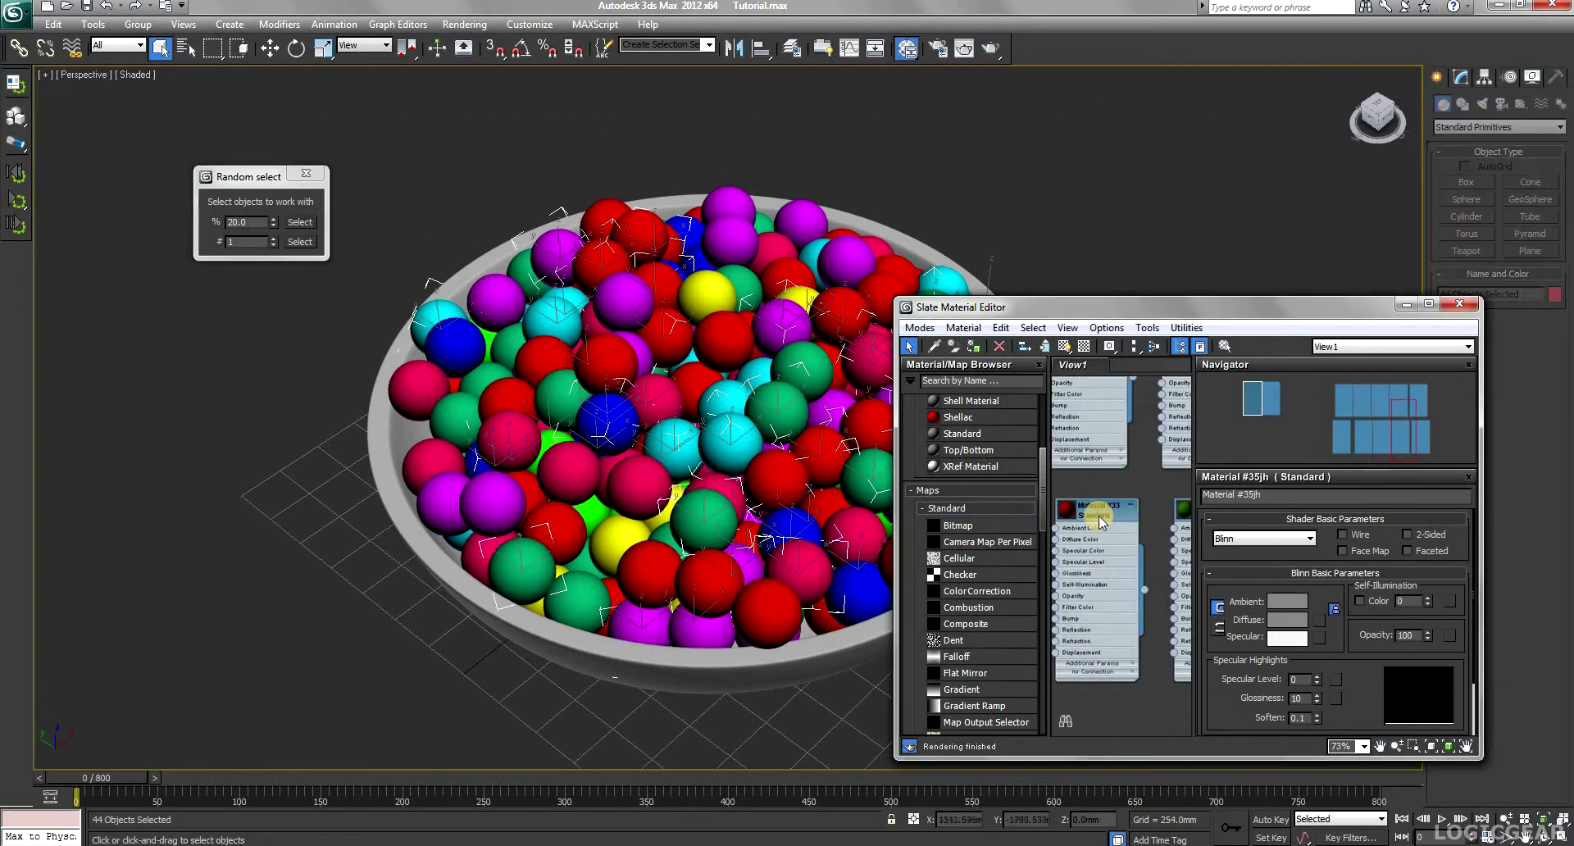
right_click(1099, 517)
click(1148, 140)
Step: Select all the spheres, randomly pick 20% of them and assign the dark green Material #34
drag(317, 110, 1286, 731)
click(295, 222)
mouse_move(1181, 513)
middle_down()
mouse_move(1060, 503)
mouse_move(1152, 461)
mouse_move(1181, 501)
middle_up()
right_click(1063, 504)
click(1111, 124)
Step: Clear the selection and examine the colour distribution of the spheres from a steeper angle above the bowl
scroll(1117, 501, down, 3)
click(1544, 836)
drag(615, 271, 687, 347)
drag(1058, 307, 1198, 296)
right_click(530, 197)
click(530, 197)
click(1544, 836)
drag(771, 353, 783, 434)
right_click(610, 373)
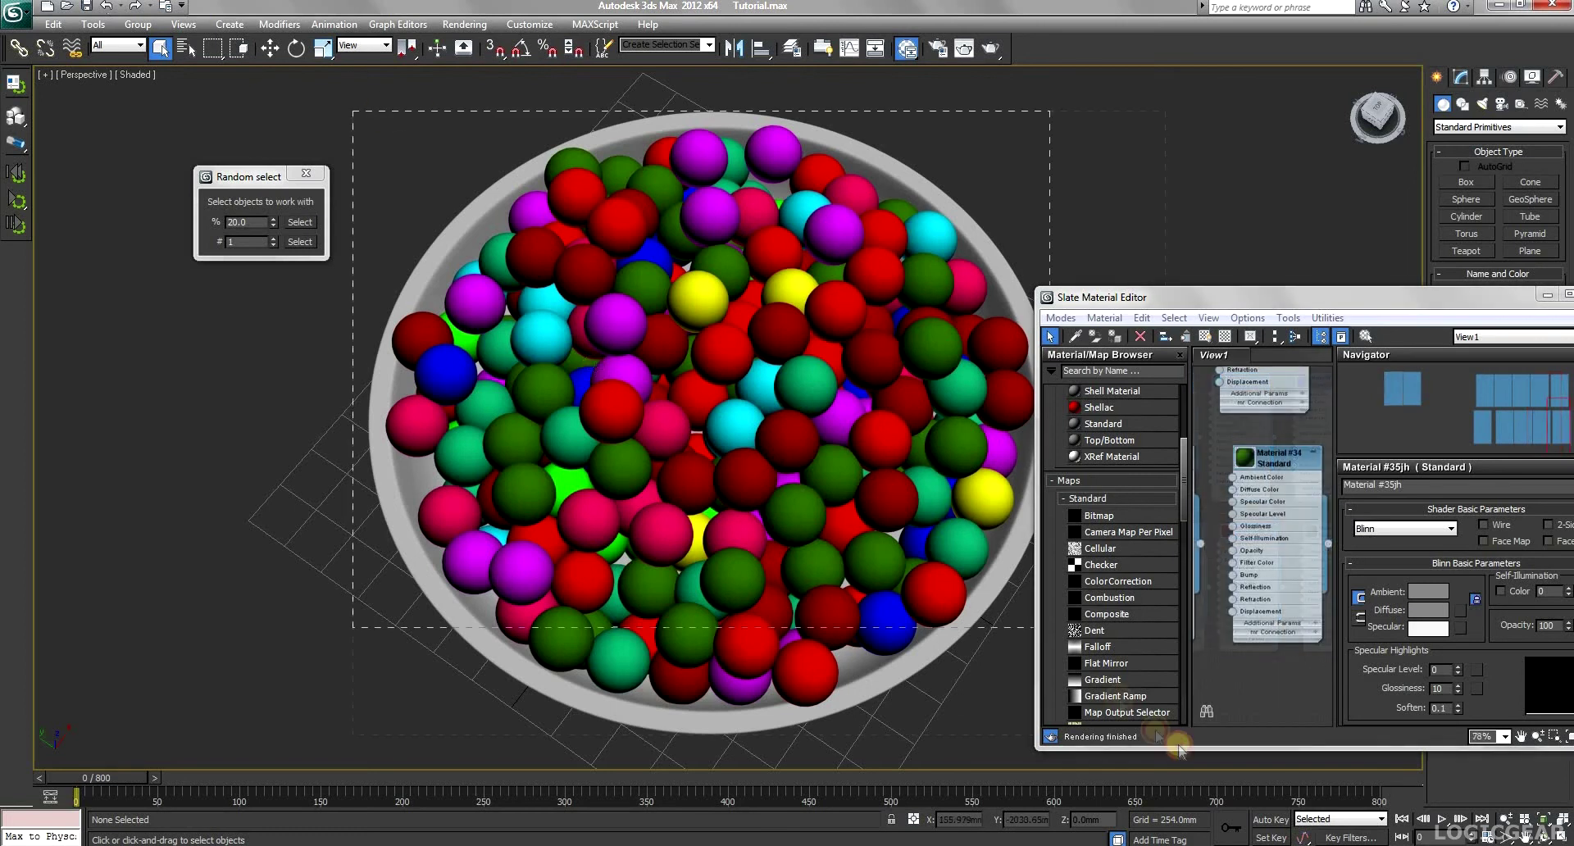
Step: Select all the spheres again, randomly pick 20% and assign the bright green Material #27
drag(353, 106, 1165, 736)
click(301, 220)
scroll(1238, 497, down, 4)
middle_drag(1237, 497, 1304, 571)
right_click(1254, 422)
click(1276, 428)
Step: Select all the spheres, randomly pick 20% of them and assign the blue Material #29
drag(332, 100, 1084, 696)
click(300, 221)
middle_drag(1291, 447, 1209, 429)
right_click(1321, 412)
click(1352, 431)
Step: Reselect all the spheres, randomly pick 20% and assign the dark red Material #33
drag(318, 82, 1066, 689)
click(300, 221)
right_click(1242, 558)
click(1279, 143)
Step: Select the spheres in the bowl and assign the crimson Material #31
drag(327, 103, 1082, 713)
middle_drag(1230, 586, 1363, 585)
right_click(1251, 562)
click(1288, 143)
Step: Undo the last two actions and clear the sphere selection
key(ctrl+z)
key(ctrl+z)
click(432, 133)
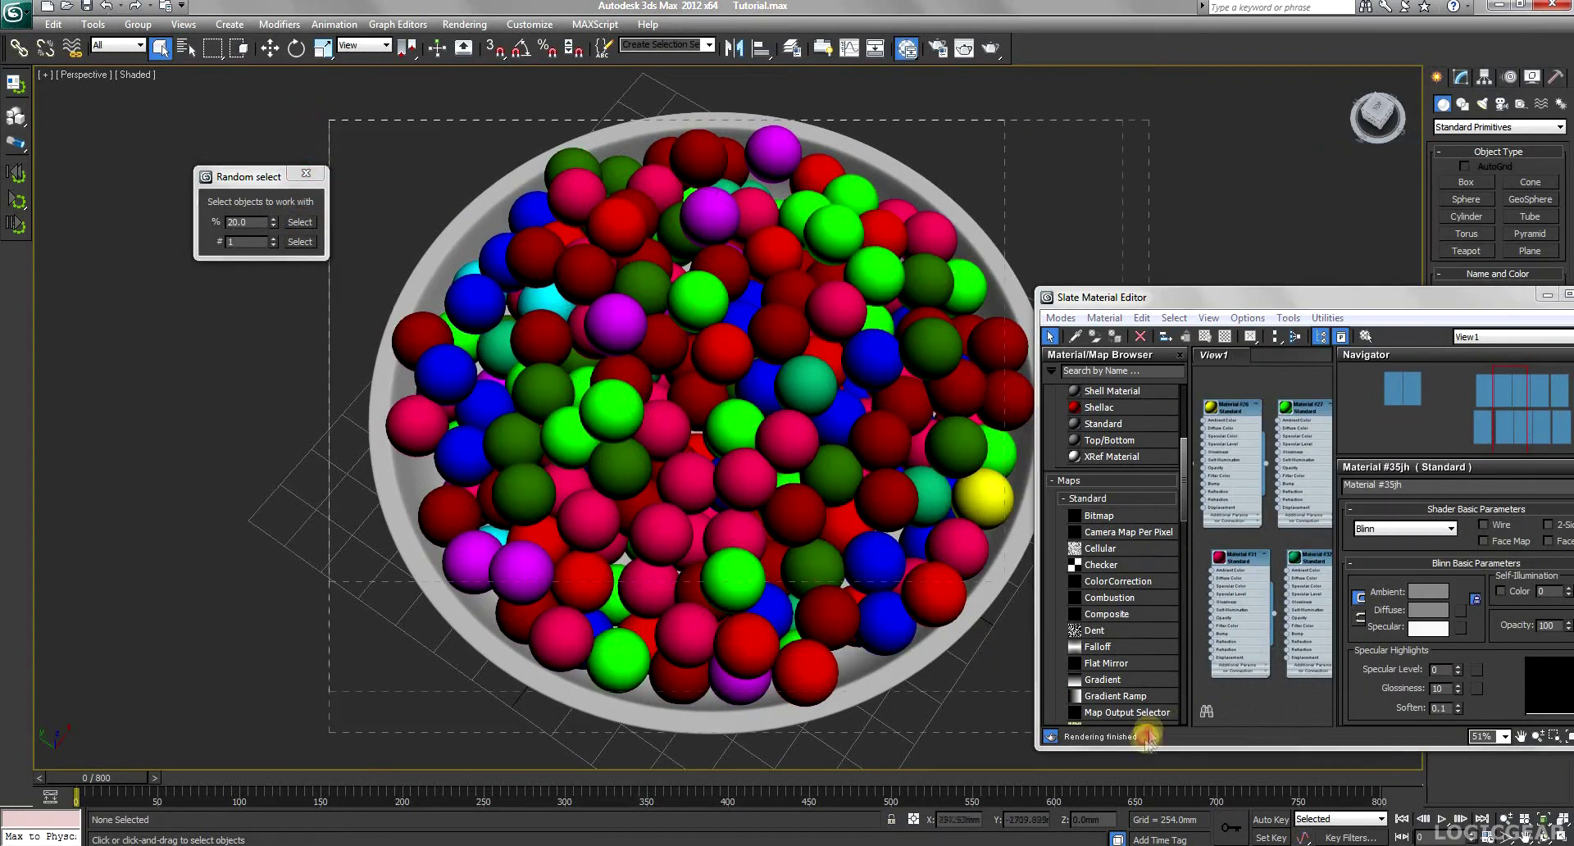
Step: Select all the spheres, randomly pick 20% of them and assign the yellow Material #26
drag(1142, 739, 1146, 738)
click(300, 221)
middle_drag(1207, 423, 1145, 433)
right_click(1242, 460)
click(1279, 44)
Step: Make a fresh random 20% selection from all the spheres and assign the dark red Material #33
click(373, 135)
drag(348, 121, 1125, 713)
click(303, 221)
middle_drag(1271, 537, 1209, 537)
right_click(1240, 525)
click(1279, 110)
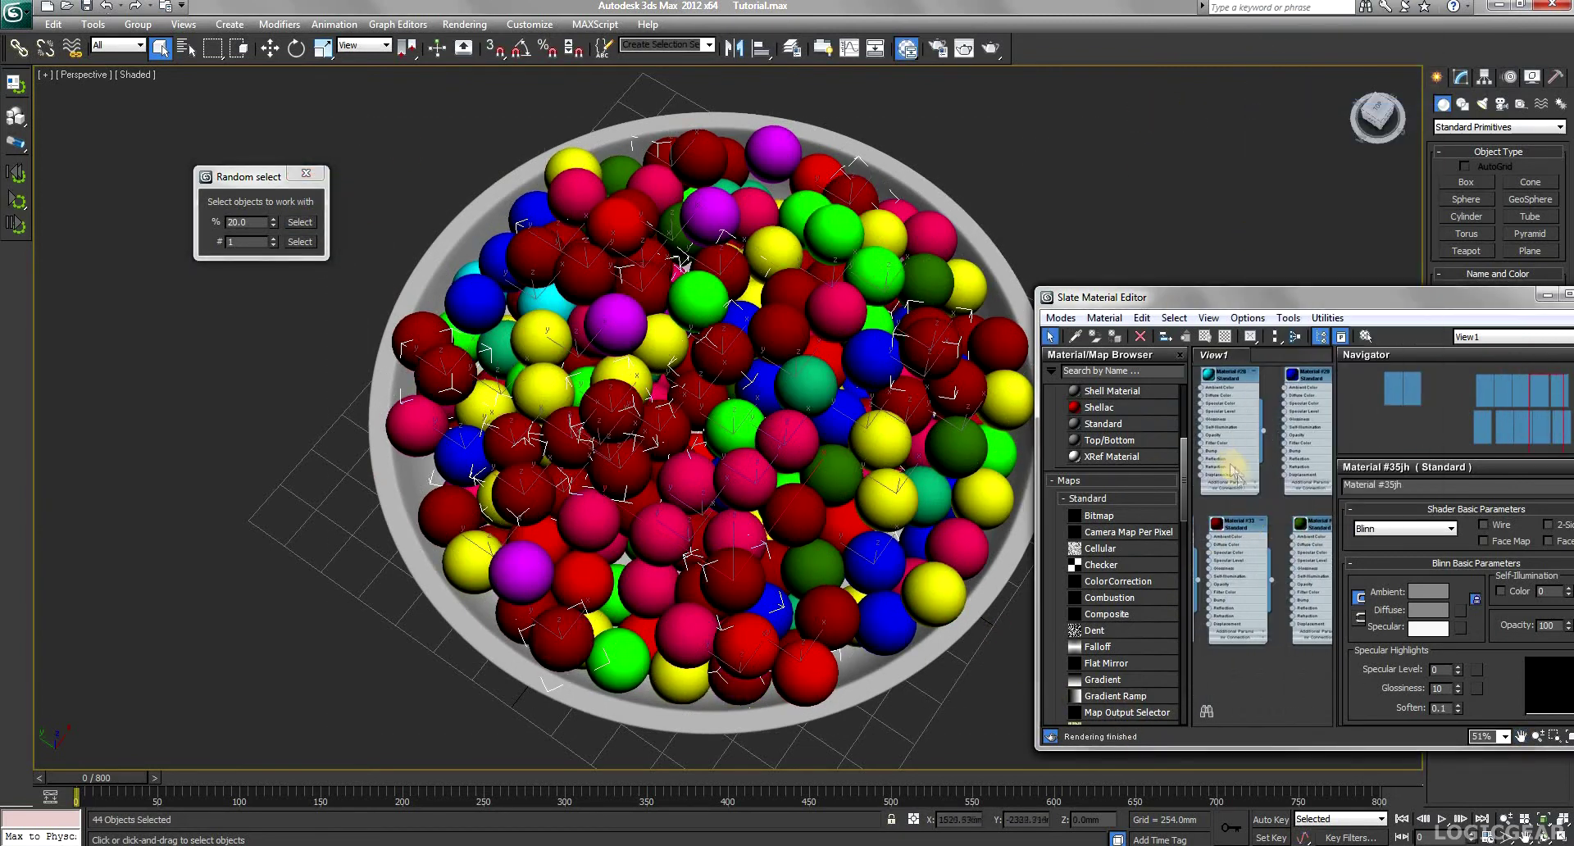
Step: Select all the spheres, randomly pick 20% of them and assign a green material
middle_drag(1242, 484, 1243, 531)
drag(307, 88, 1098, 714)
click(300, 221)
middle_drag(1205, 414, 1210, 559)
scroll(1273, 443, down, 1)
right_click(1256, 423)
click(1291, 433)
Step: Select all the spheres and reduce the selection to a new random 20%
drag(326, 82, 1039, 680)
click(300, 221)
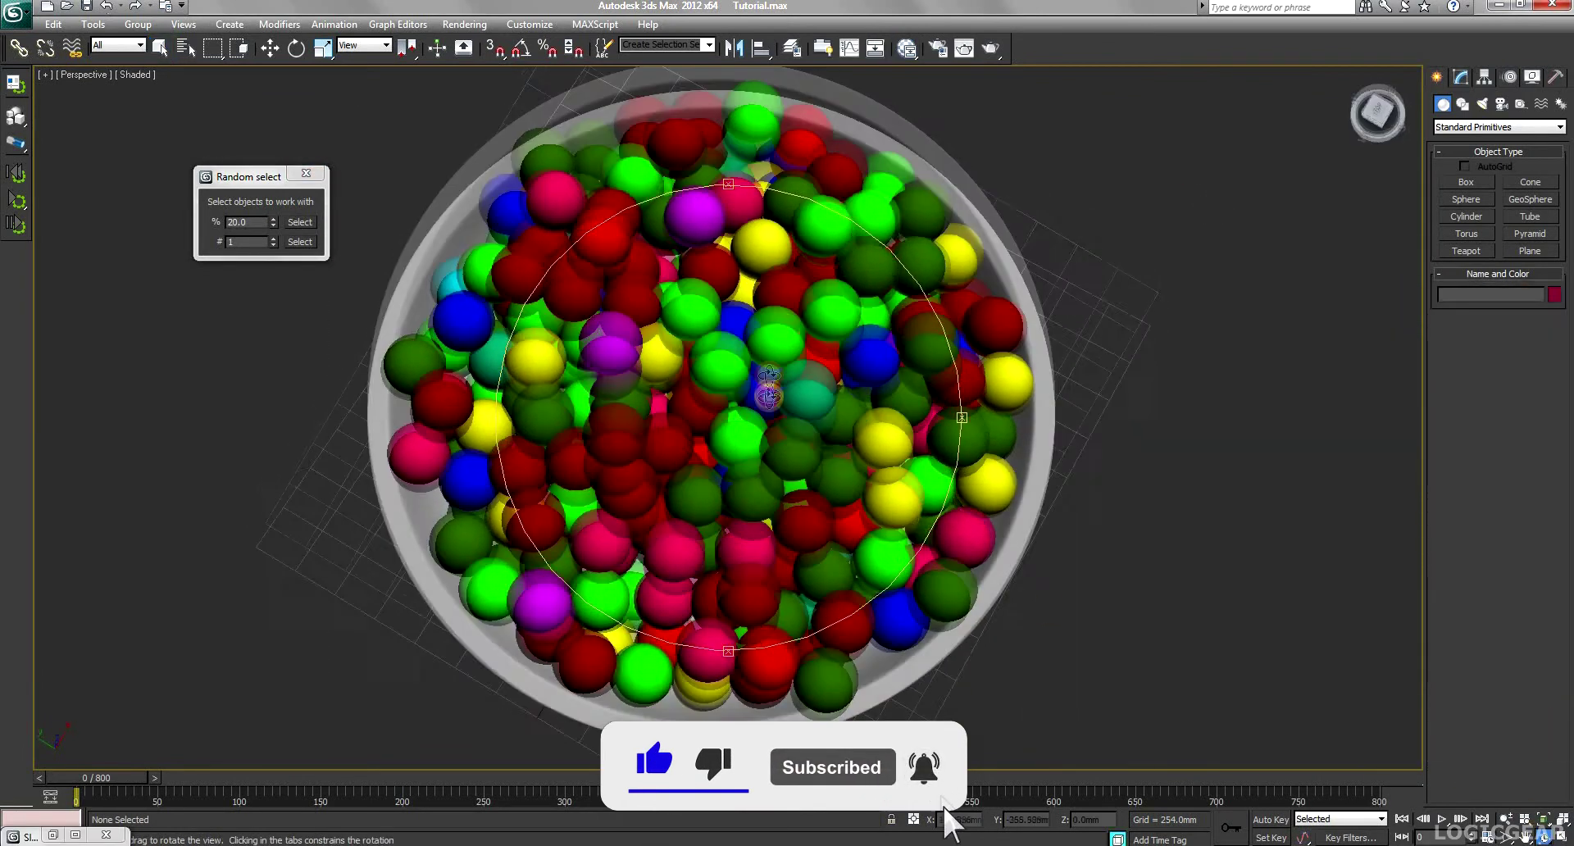